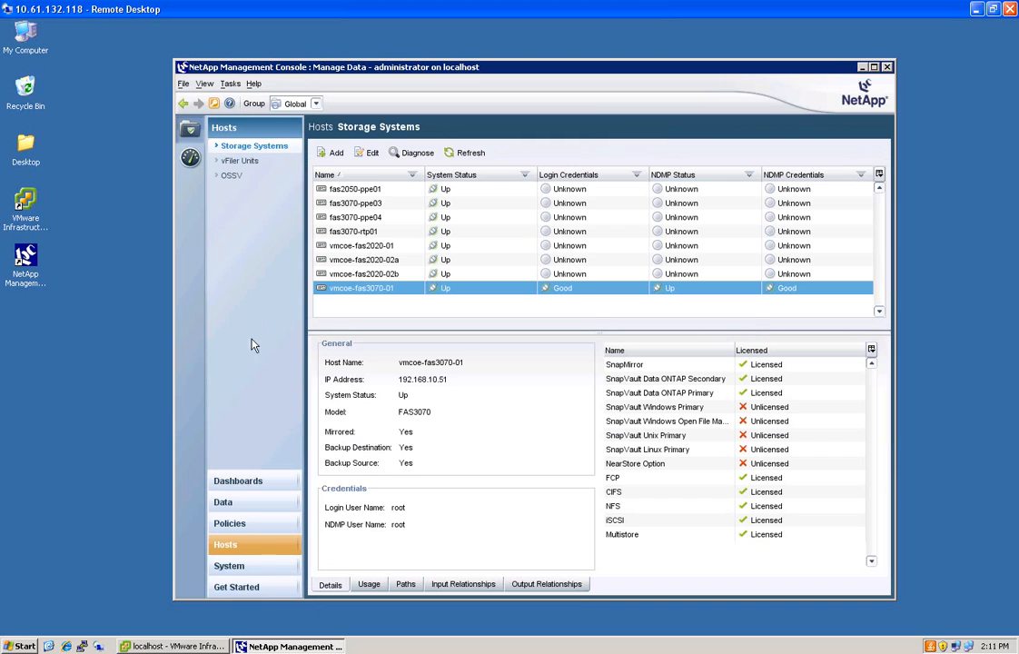
- Review the OSSV host list and start a new data set named OSSVtest
click(230, 177)
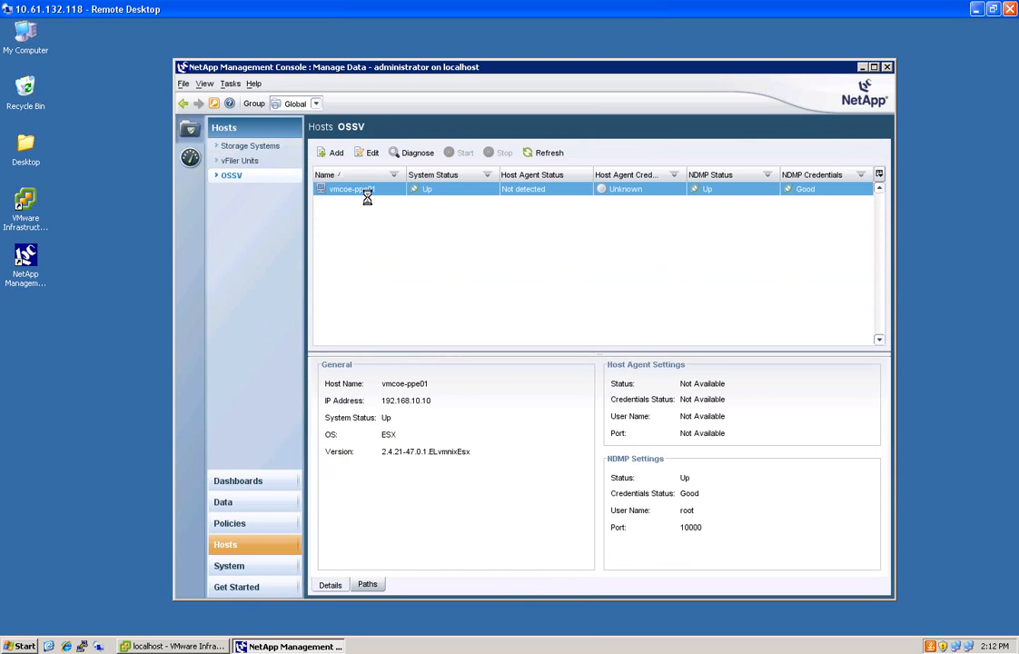
click(224, 502)
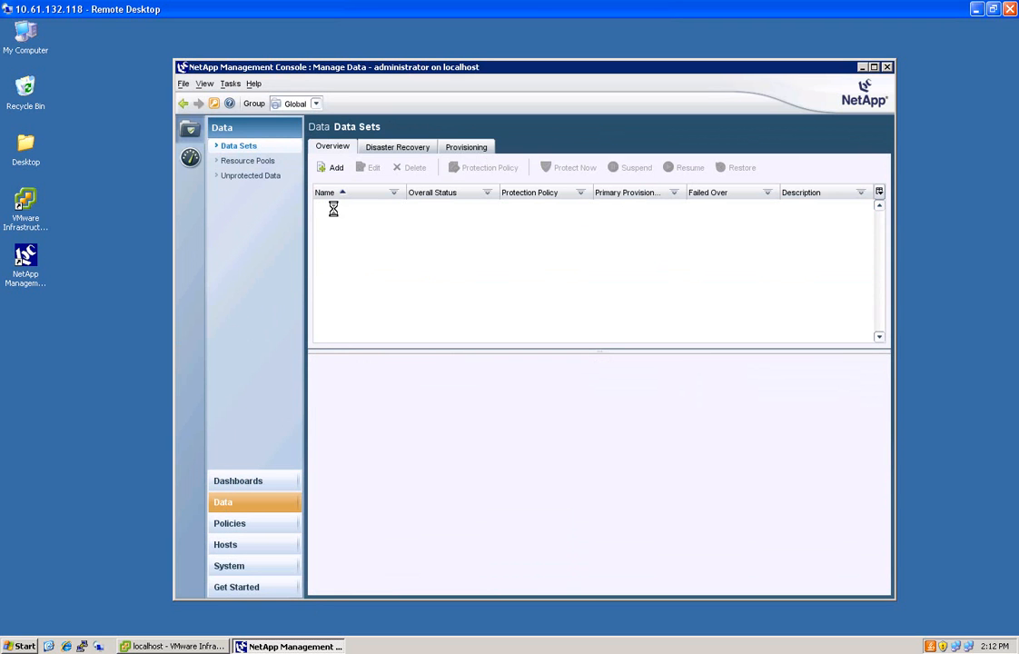
click(334, 169)
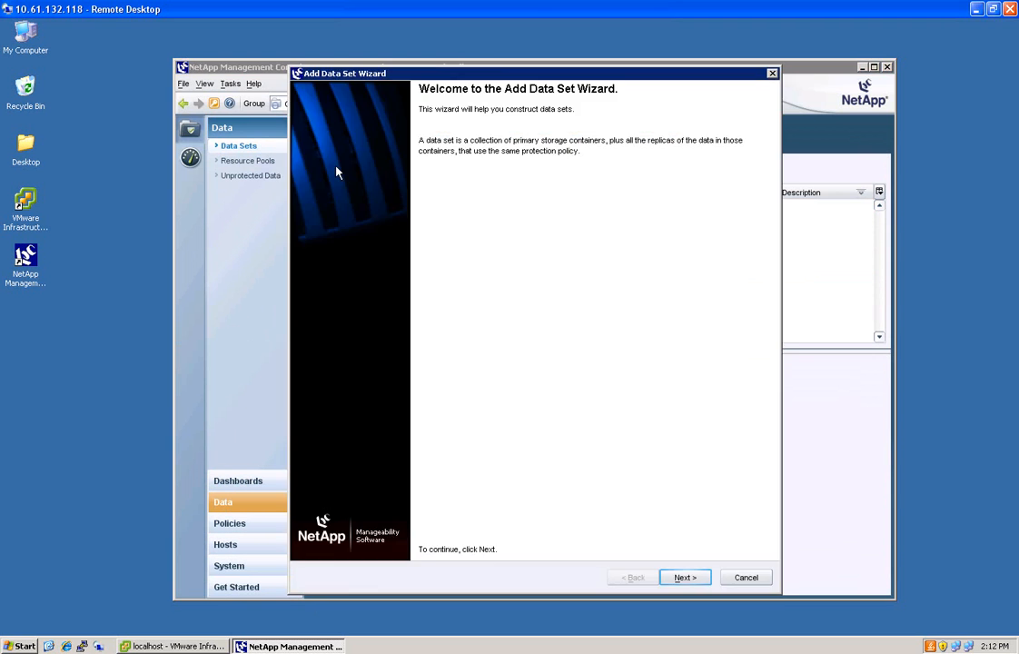
click(682, 577)
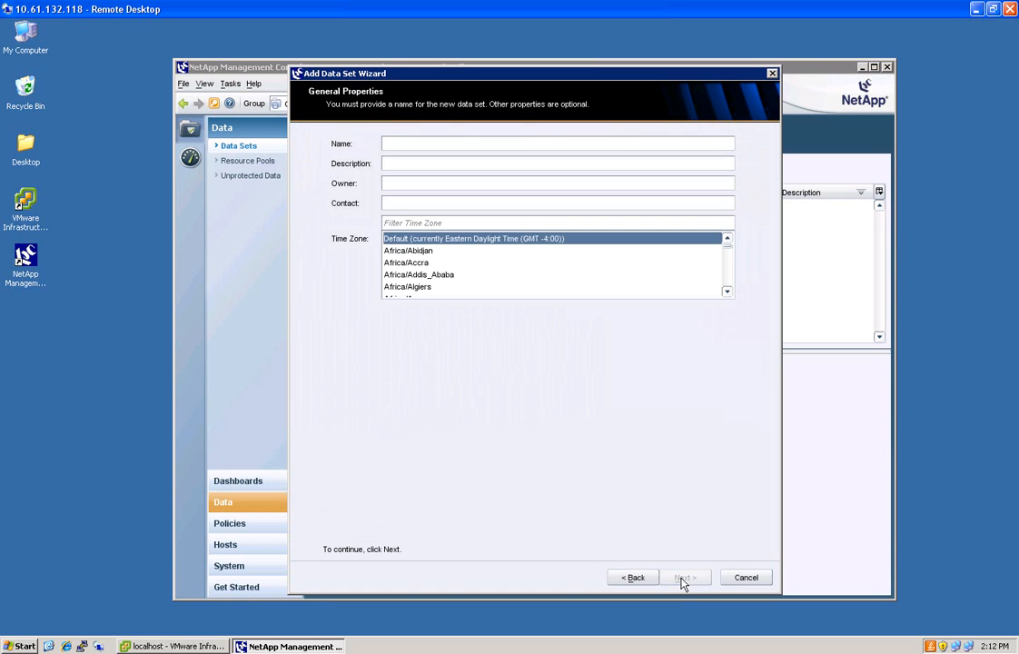
text(OS)
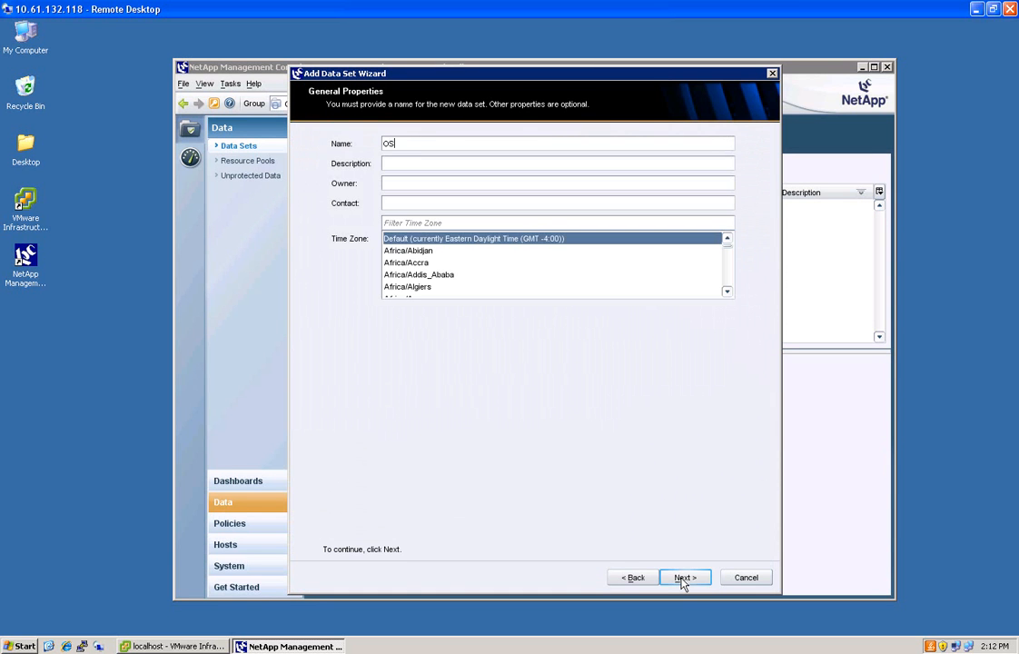
text(SVtest)
click(683, 579)
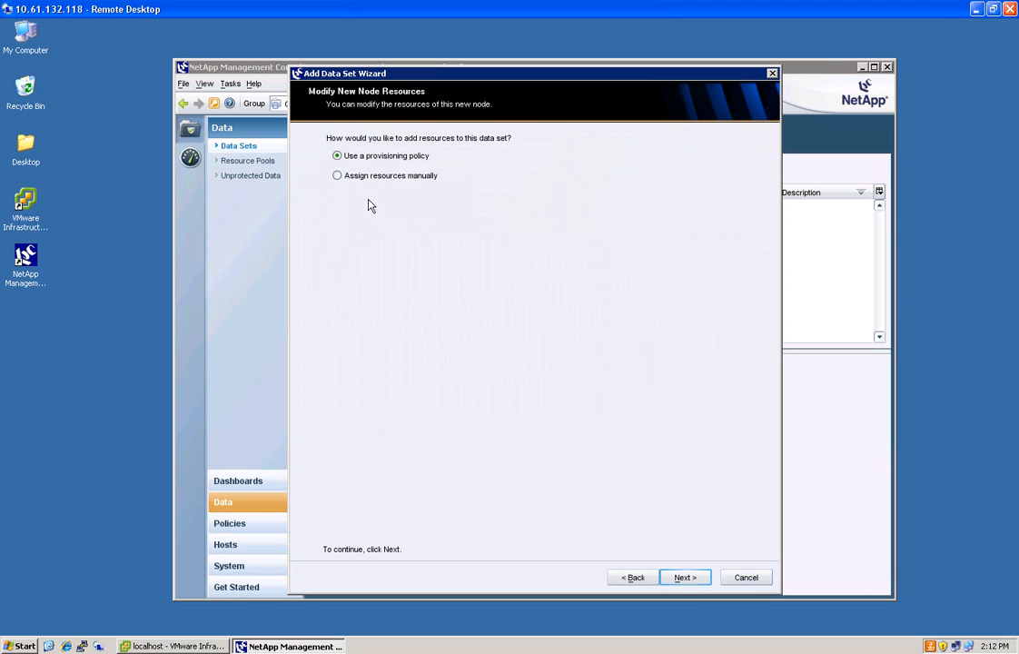
- Manually assign OSSV-VM1, OSSV-VM2 and OSSV-VM3 from host vmcoe-ppe01 to the data set and finish creating it
click(341, 176)
click(686, 578)
click(347, 329)
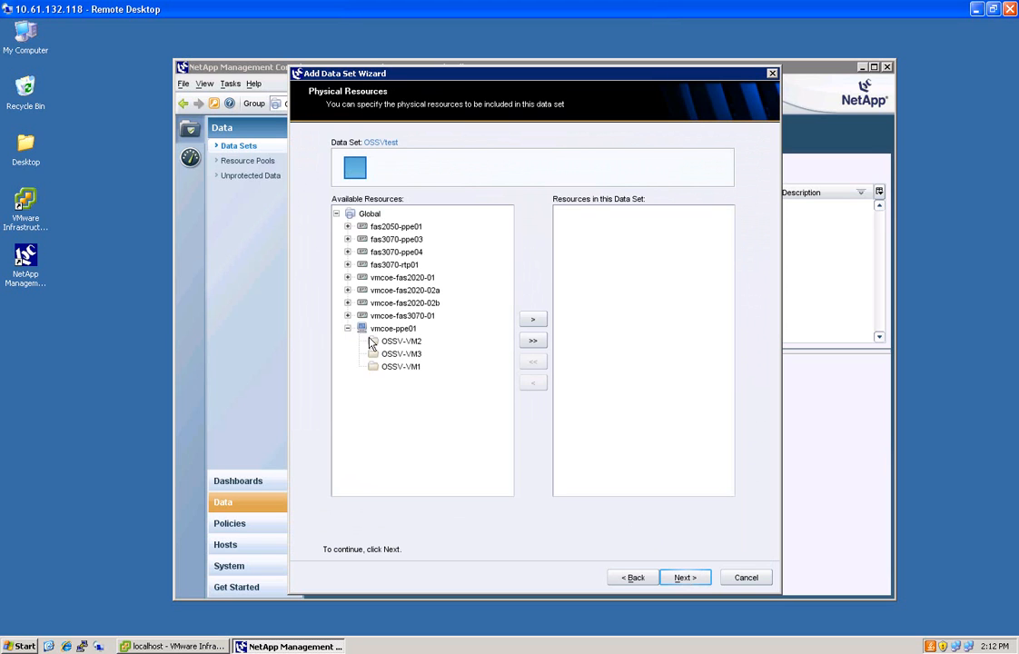
click(400, 342)
shift+click(400, 353)
shift+click(399, 366)
click(532, 323)
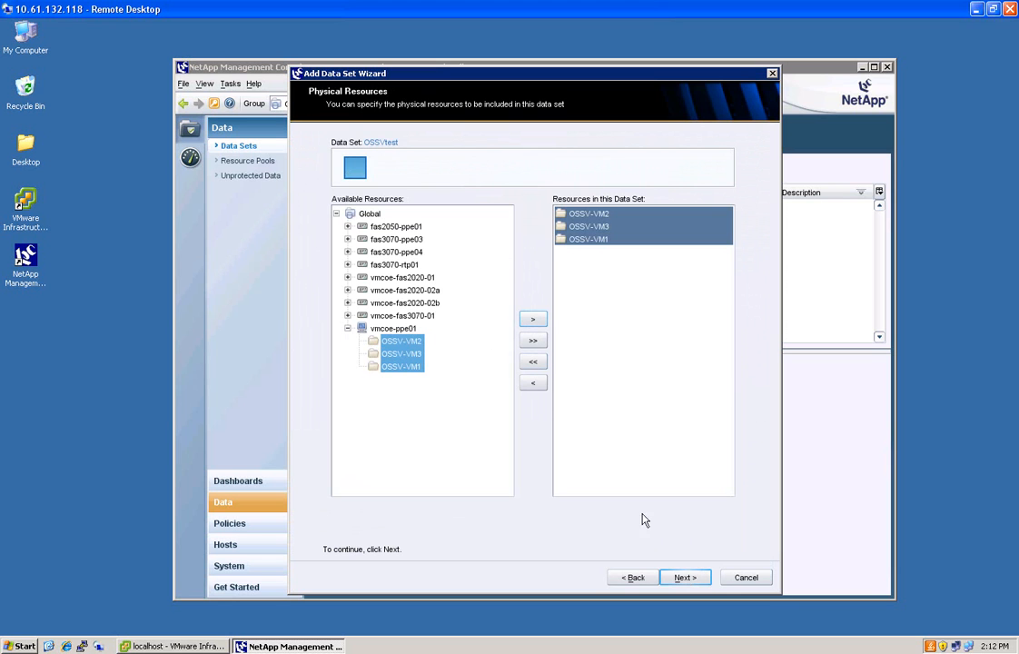
click(684, 578)
click(686, 578)
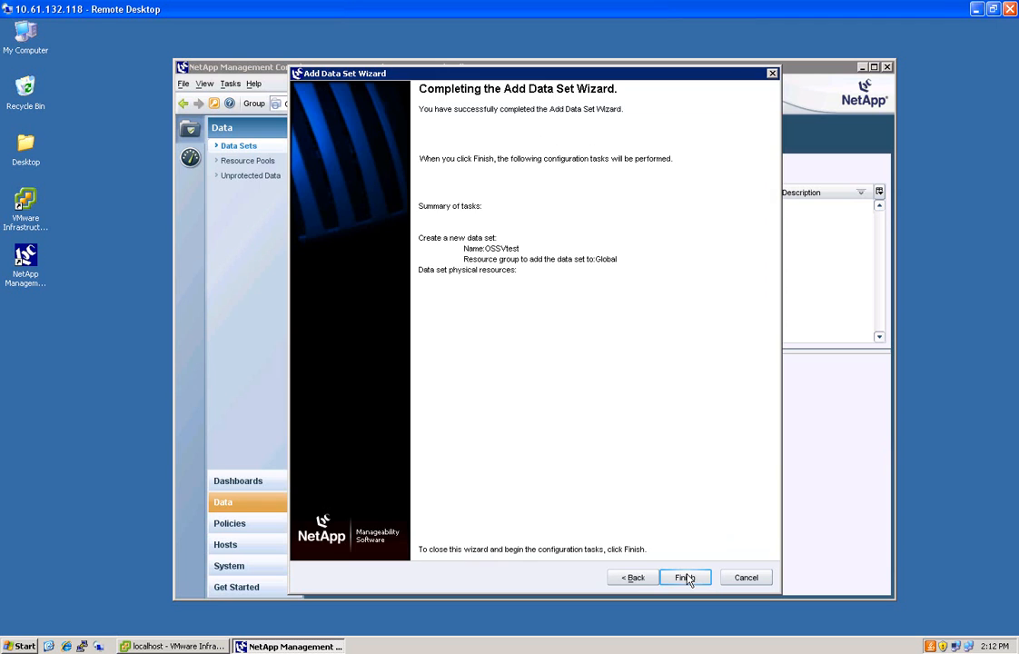
click(686, 577)
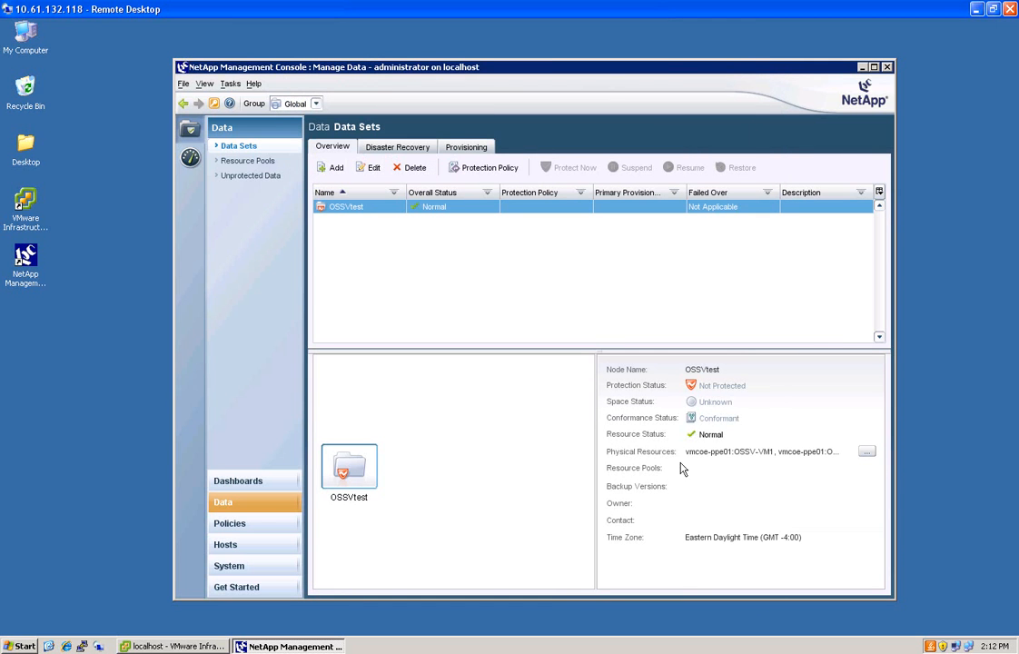
- Choose the "Remote backups only" protection policy for the OSSVtest data set
click(481, 169)
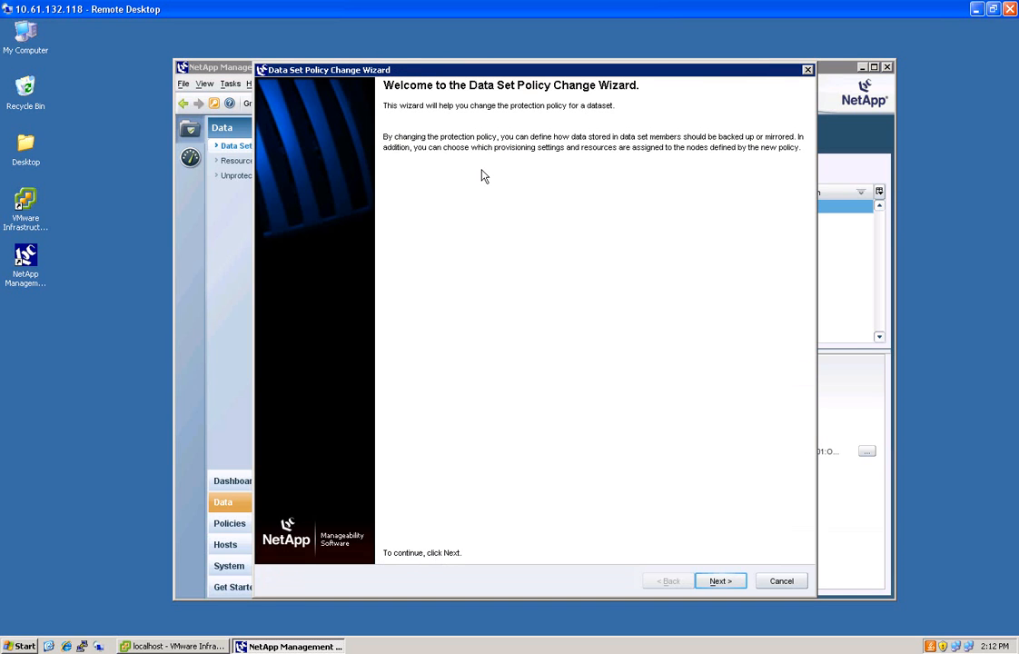
click(719, 579)
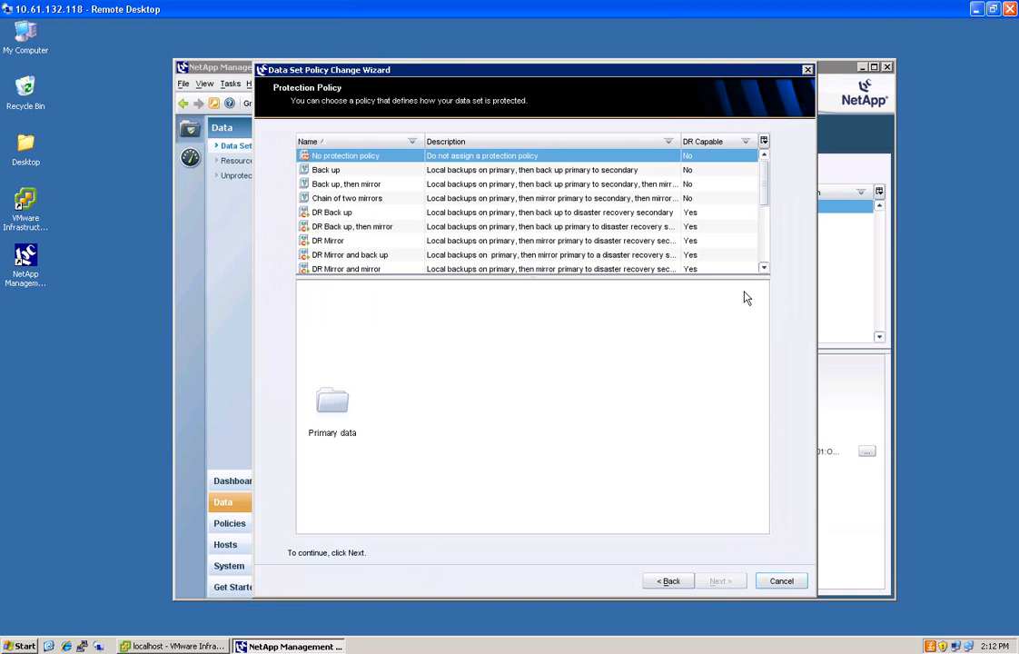
drag(767, 202, 766, 254)
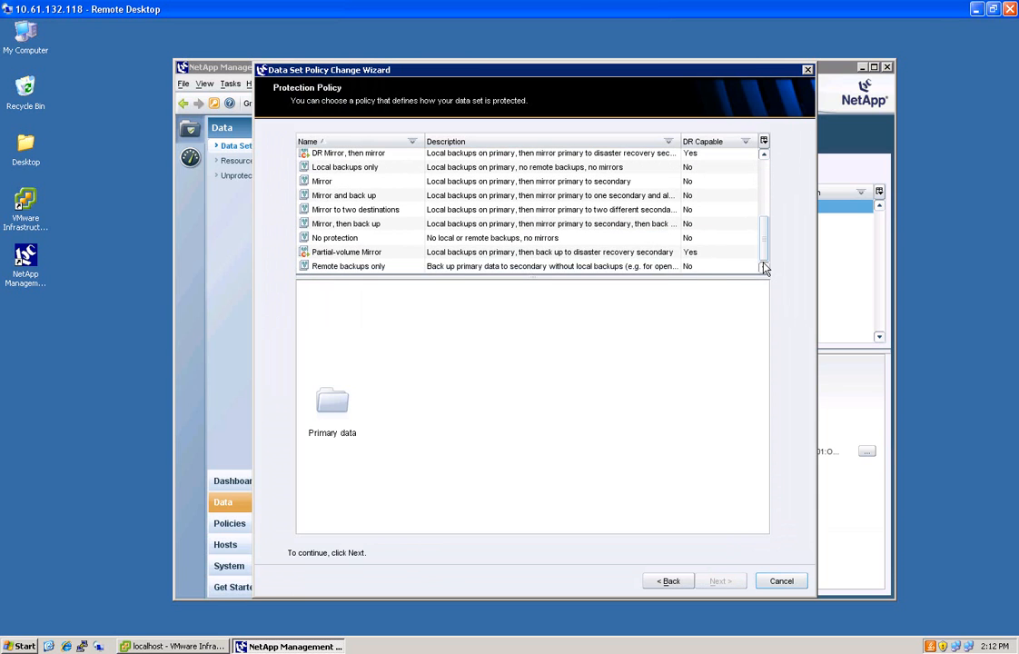
click(382, 267)
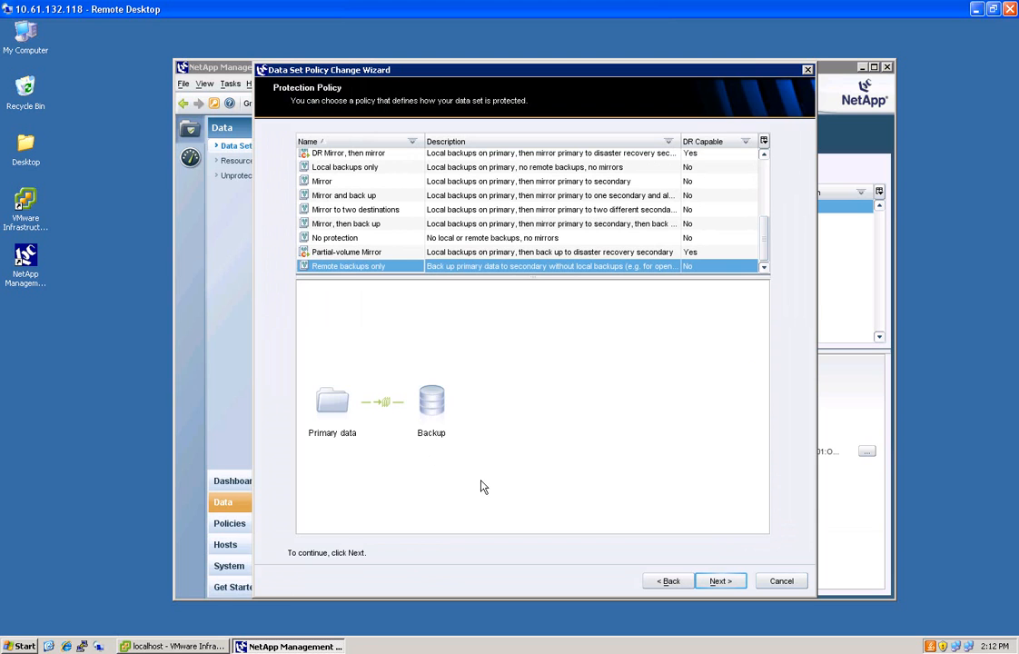
click(718, 581)
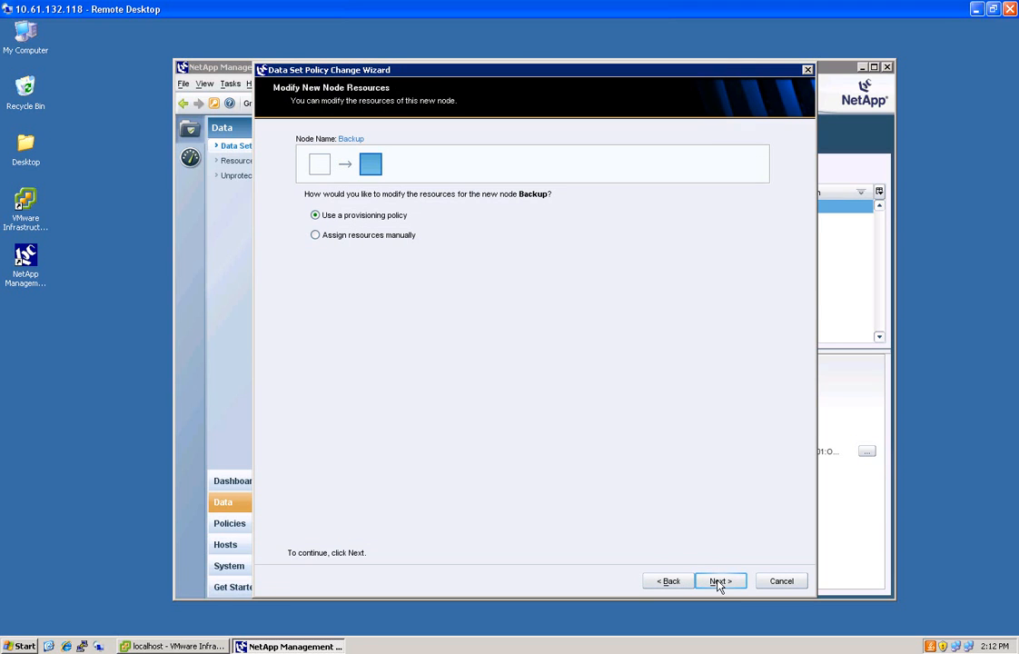
- Provision the Backup node with the default provisioning policy from resource pool FAS3070-01 and apply the policy change
click(719, 581)
click(349, 271)
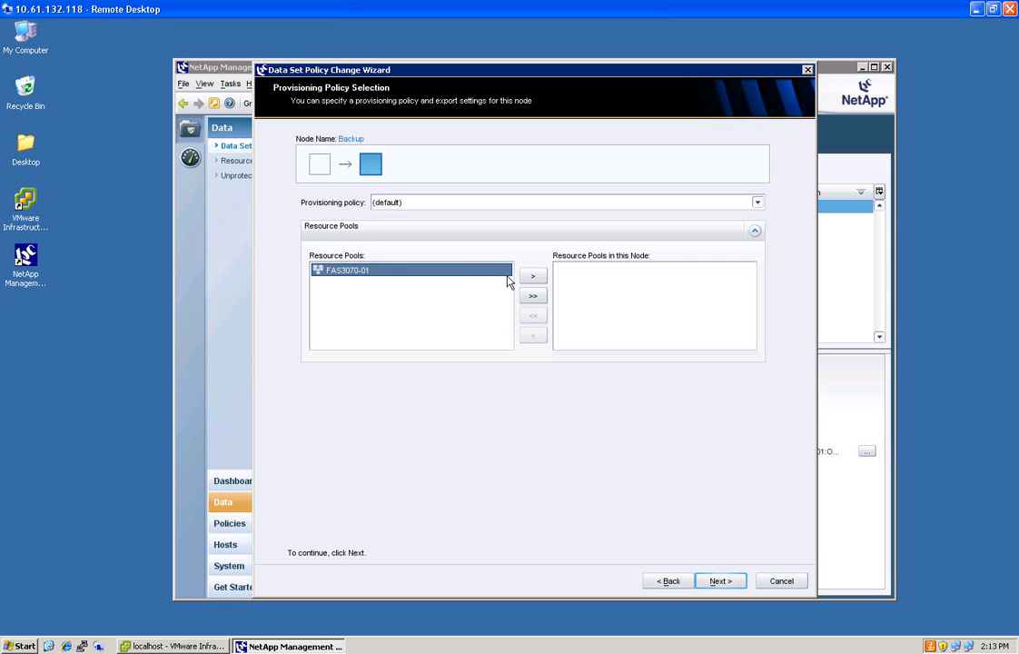
click(533, 275)
click(717, 581)
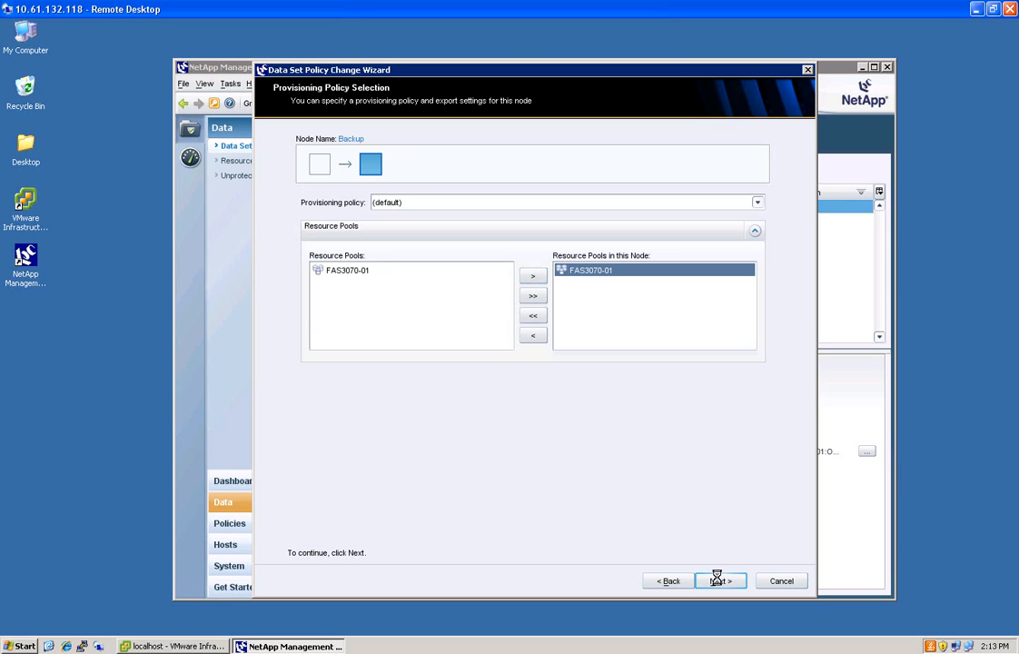
click(718, 581)
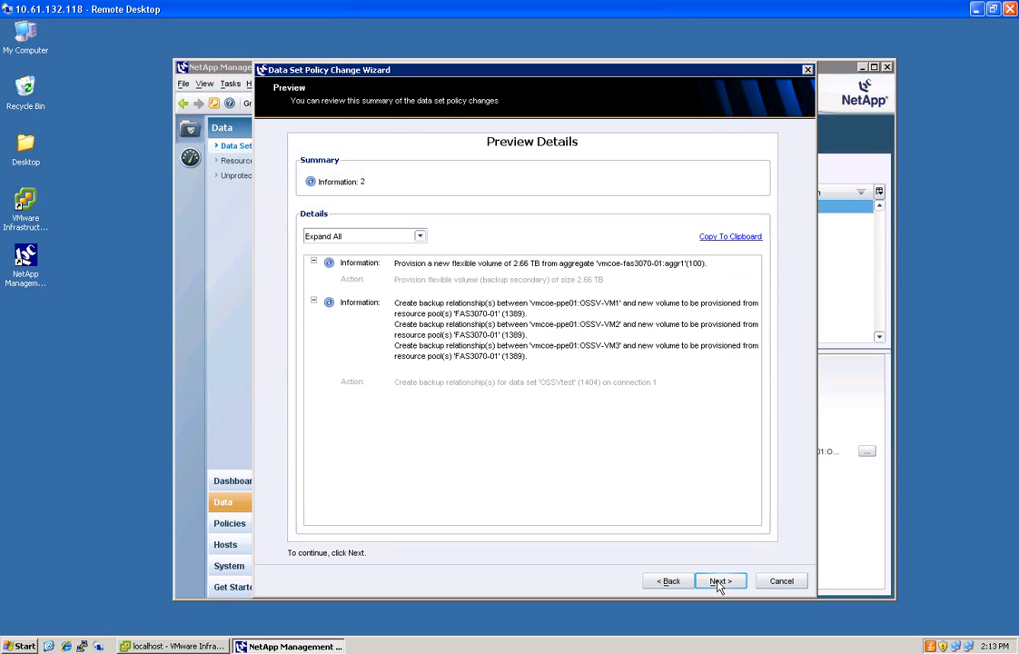
click(718, 581)
click(718, 581)
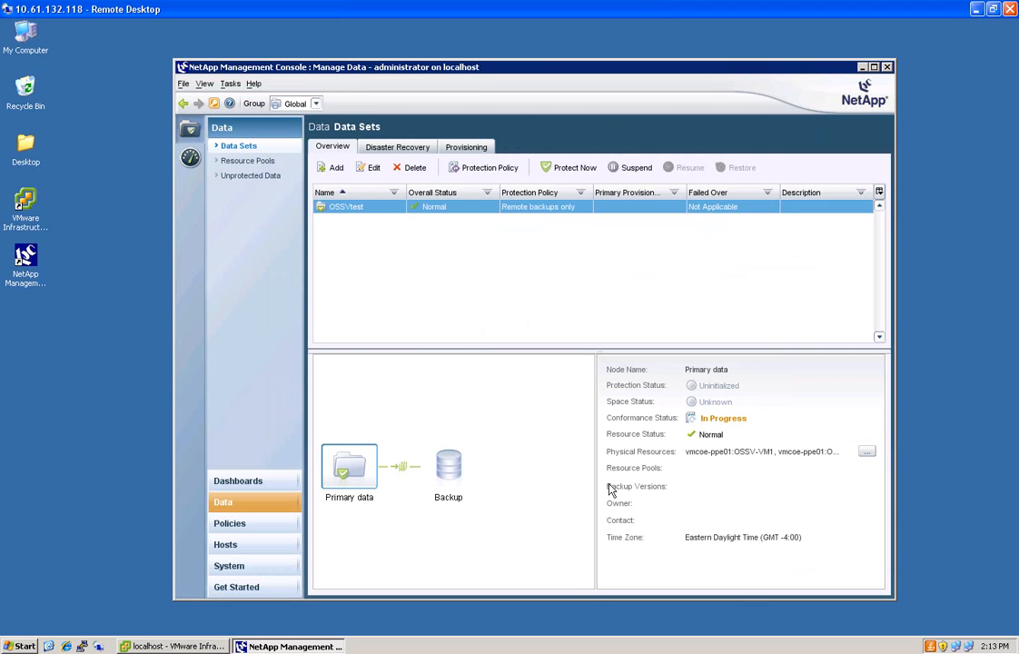
- Examine the OSSVtest create relationship job and the matching snapshot tasks in the VMware Infrastructure Client
click(252, 574)
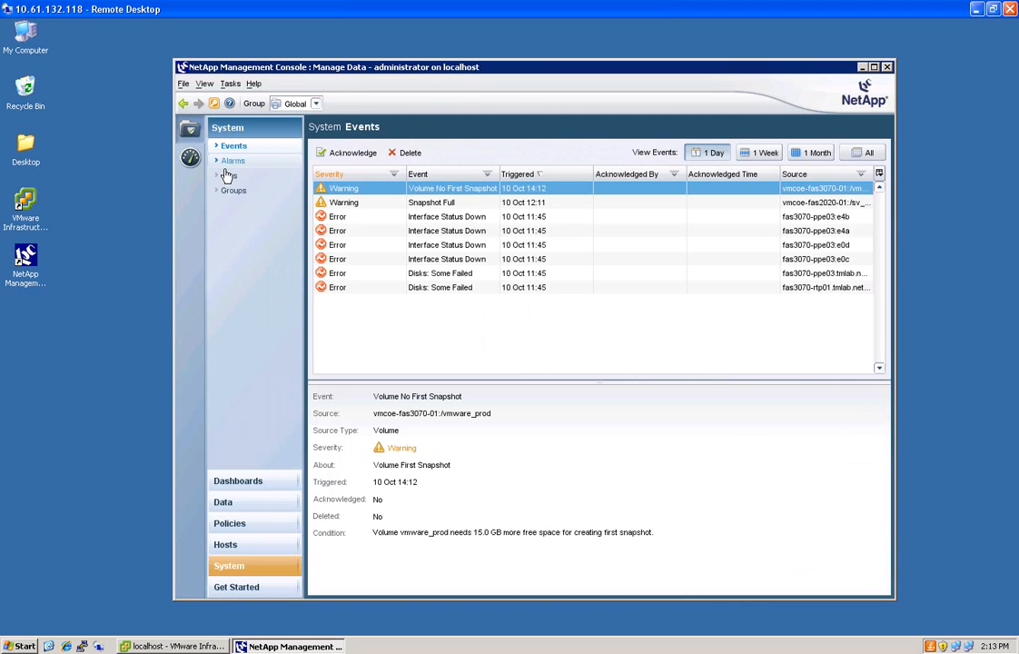
click(229, 176)
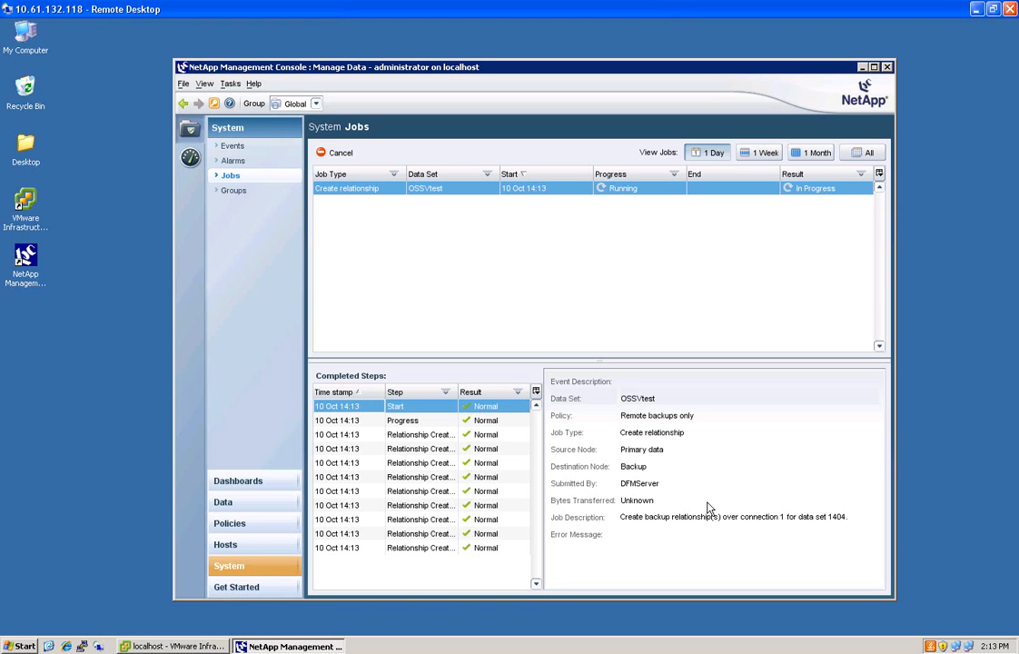
click(200, 646)
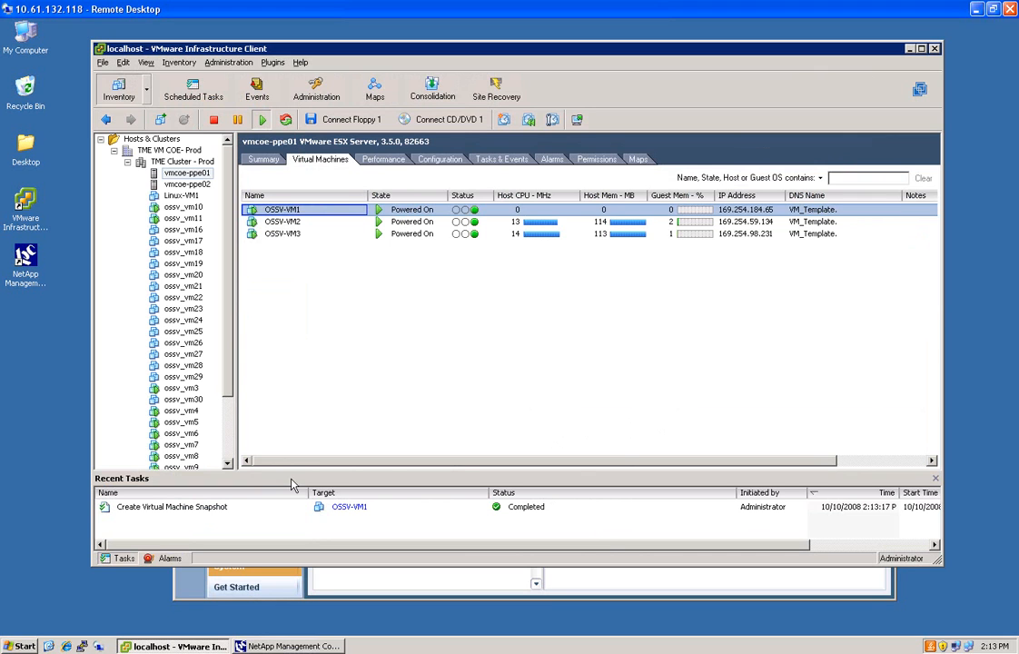
click(911, 49)
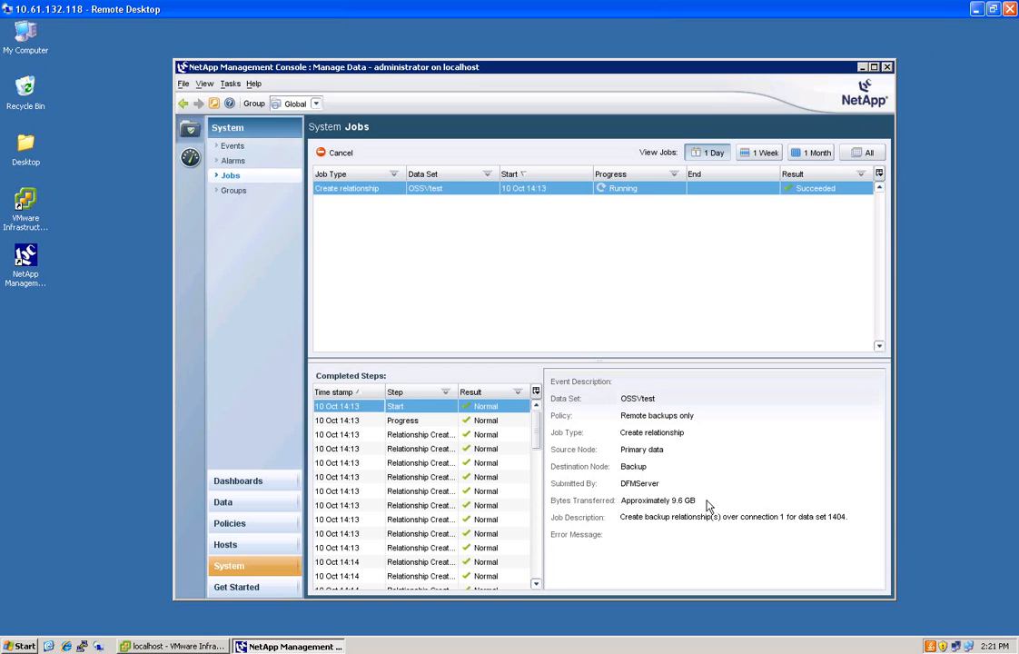
click(173, 645)
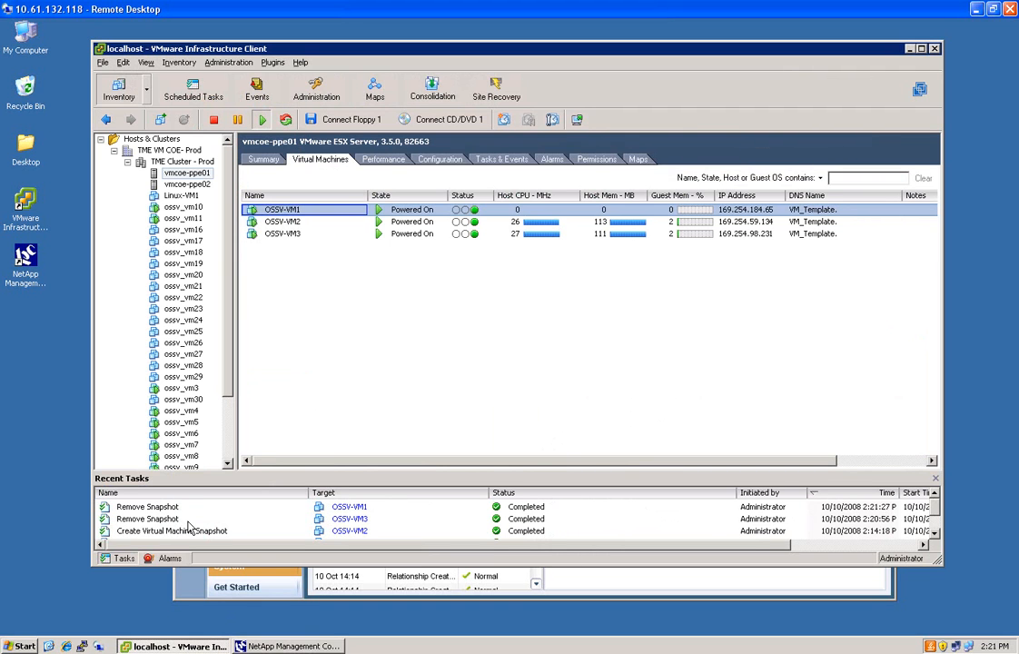
click(181, 646)
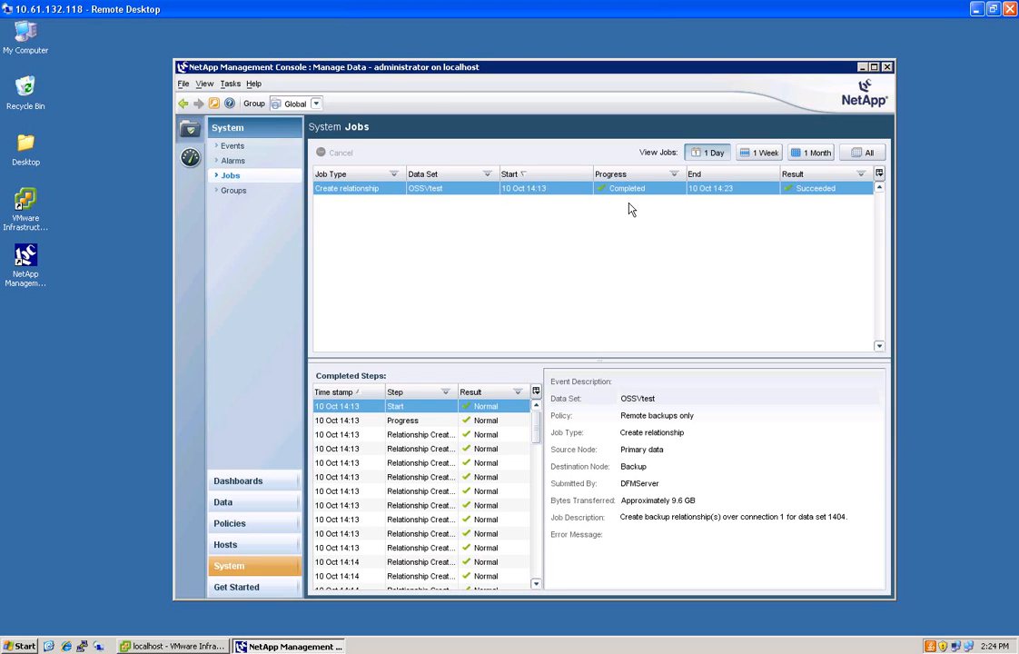
- Start an on-demand backup of the OSSVtest data set with the Daily retention type
click(261, 501)
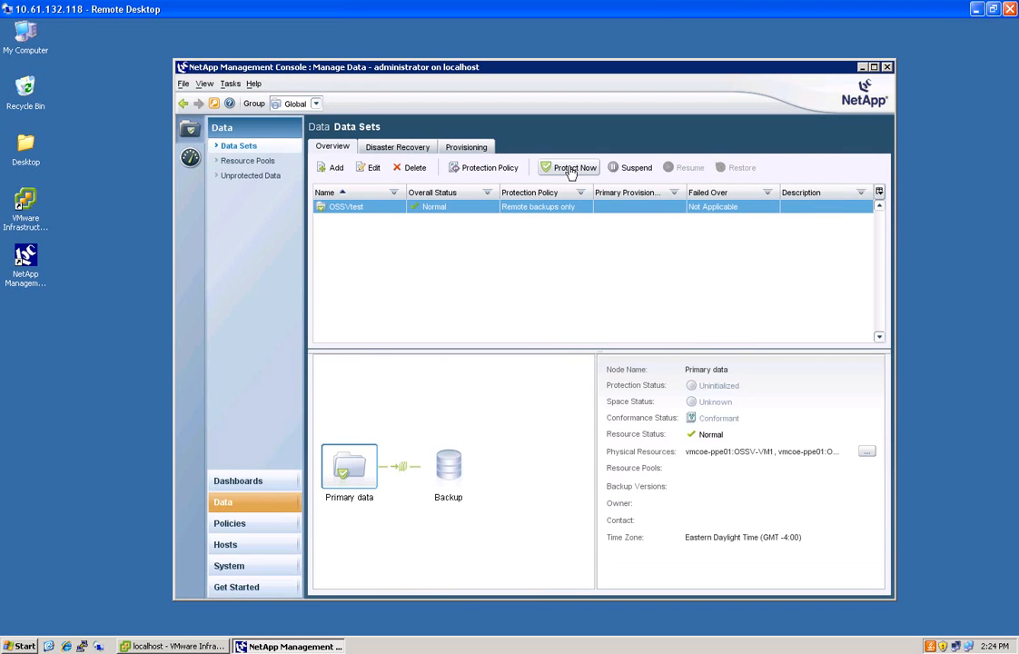
click(570, 169)
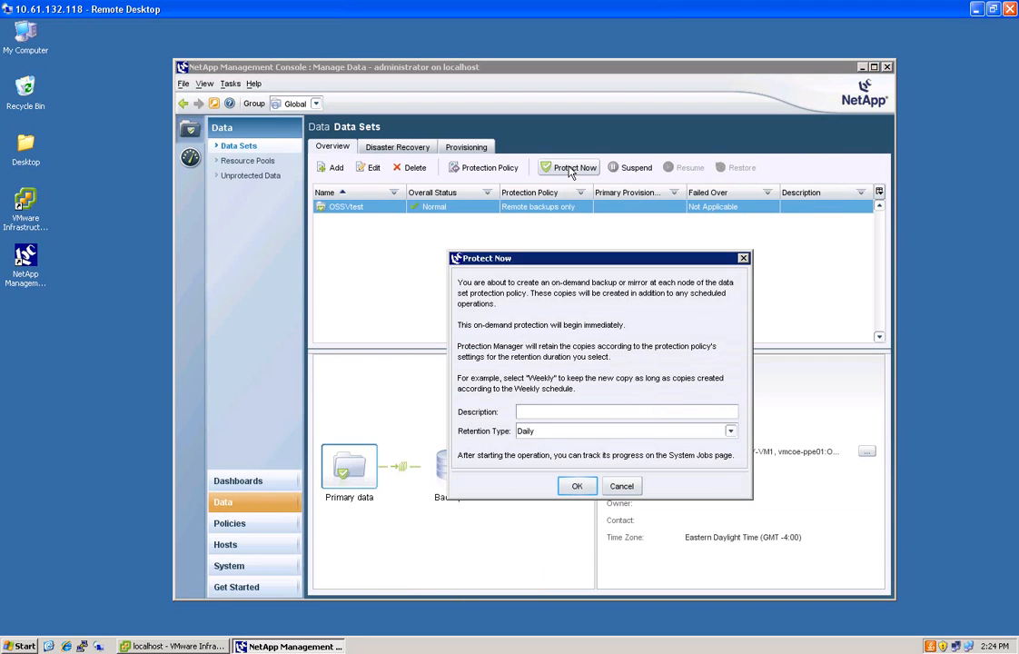
click(581, 485)
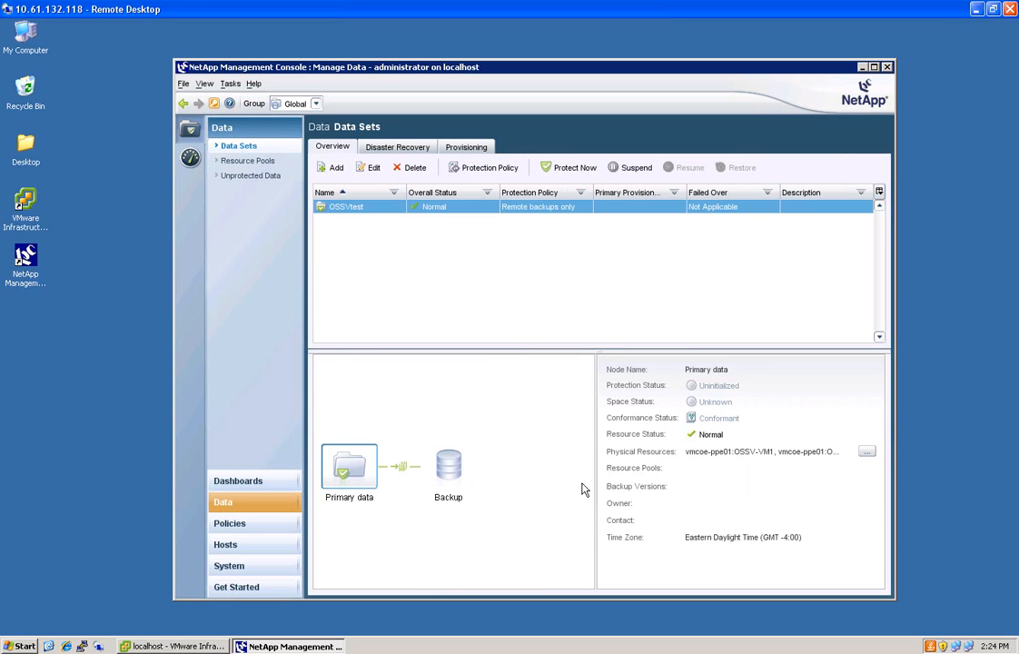
- Examine the on-demand backup job's details and the related snapshot tasks in the VMware Infrastructure Client
click(270, 567)
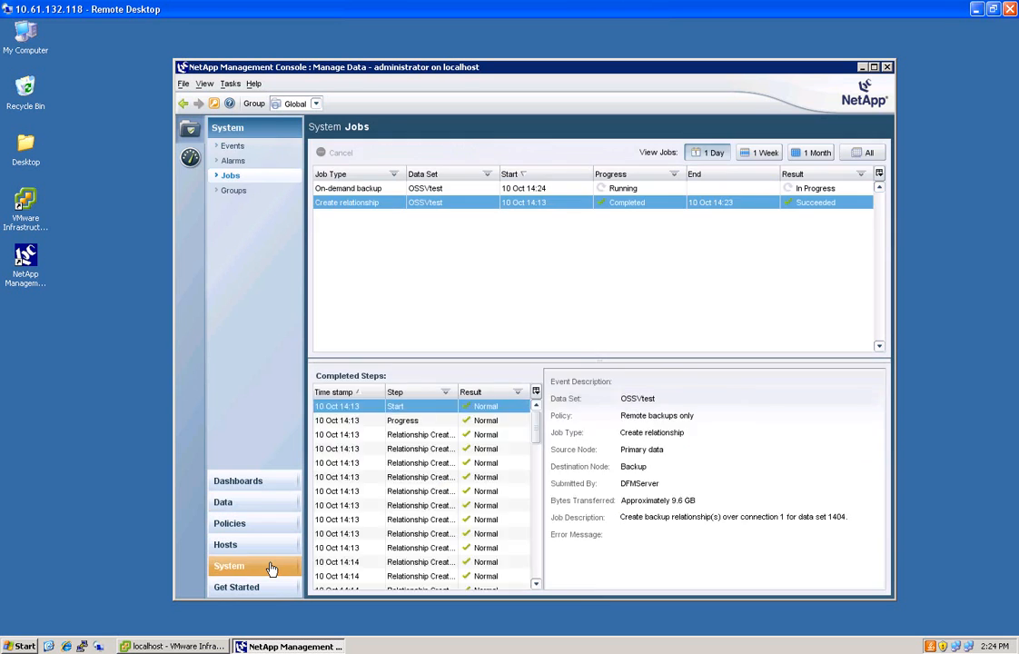
click(350, 189)
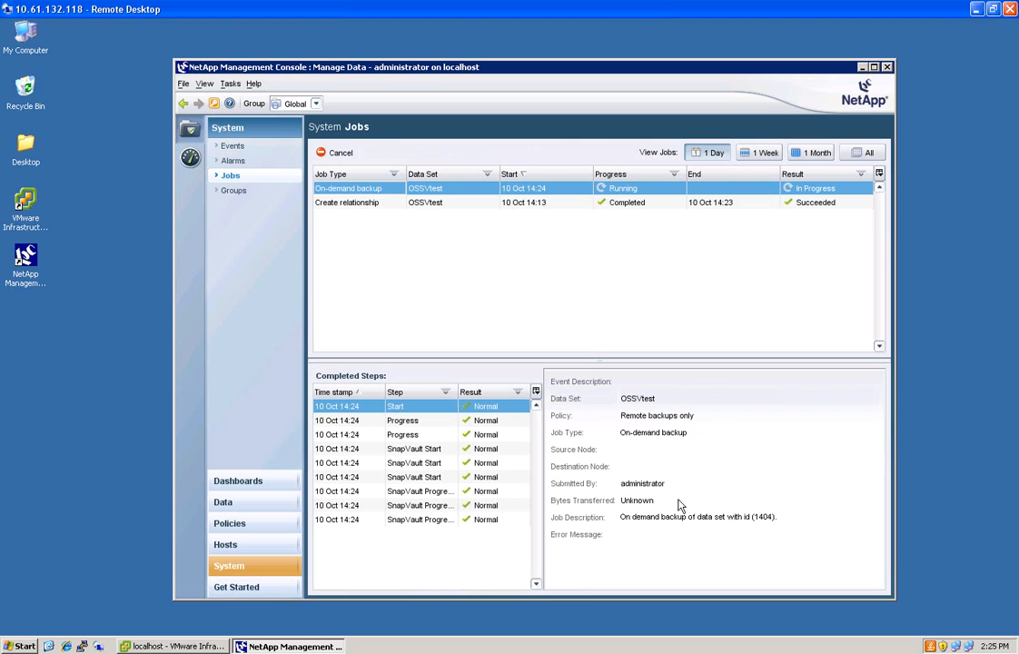
click(180, 646)
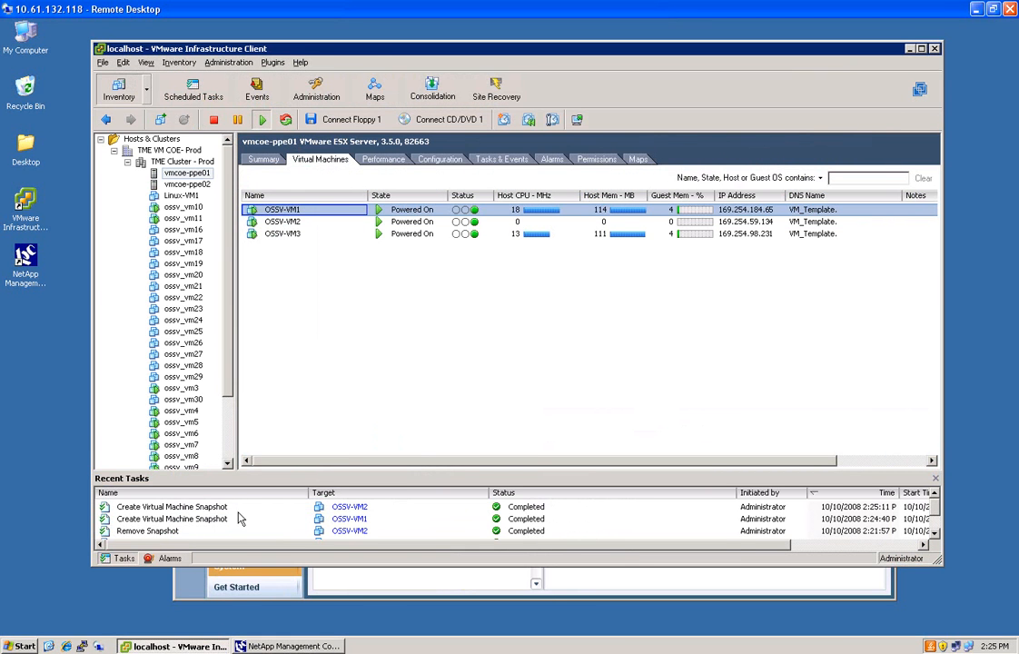
key(alt+Tab)
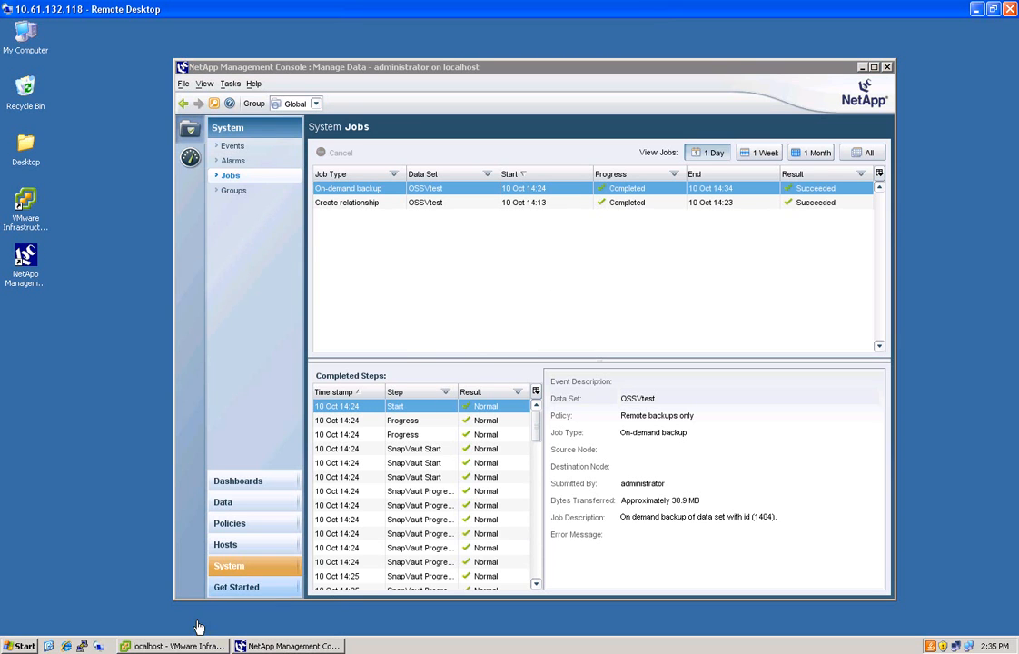
- Power off the OSSV-VM1 virtual machine on host vmcoe-ppe01 in the VMware Infrastructure Client
click(181, 647)
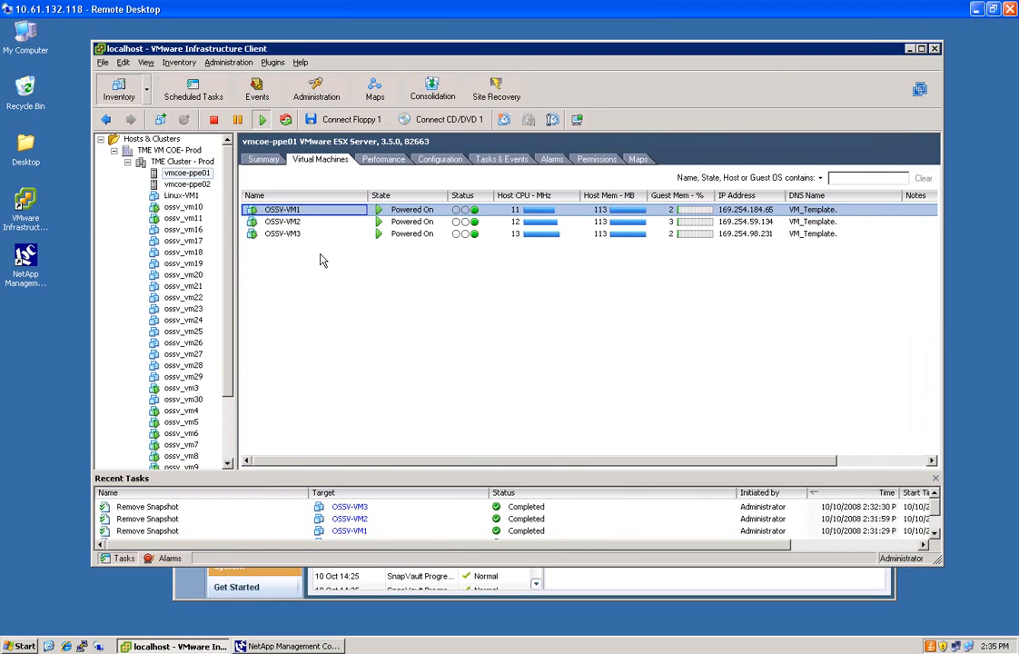
right_click(309, 211)
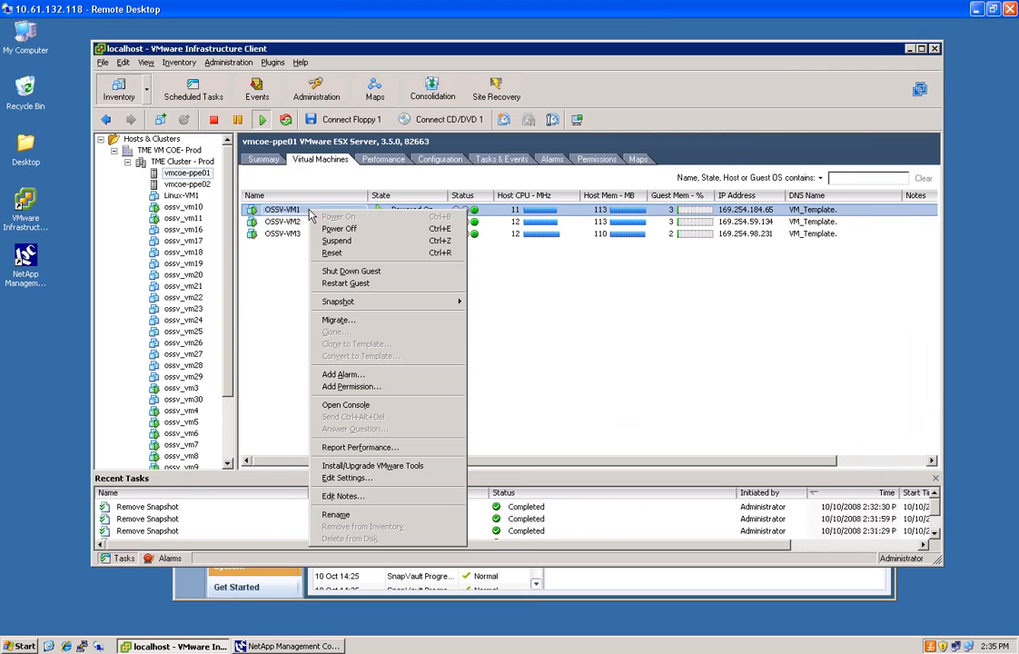
click(354, 228)
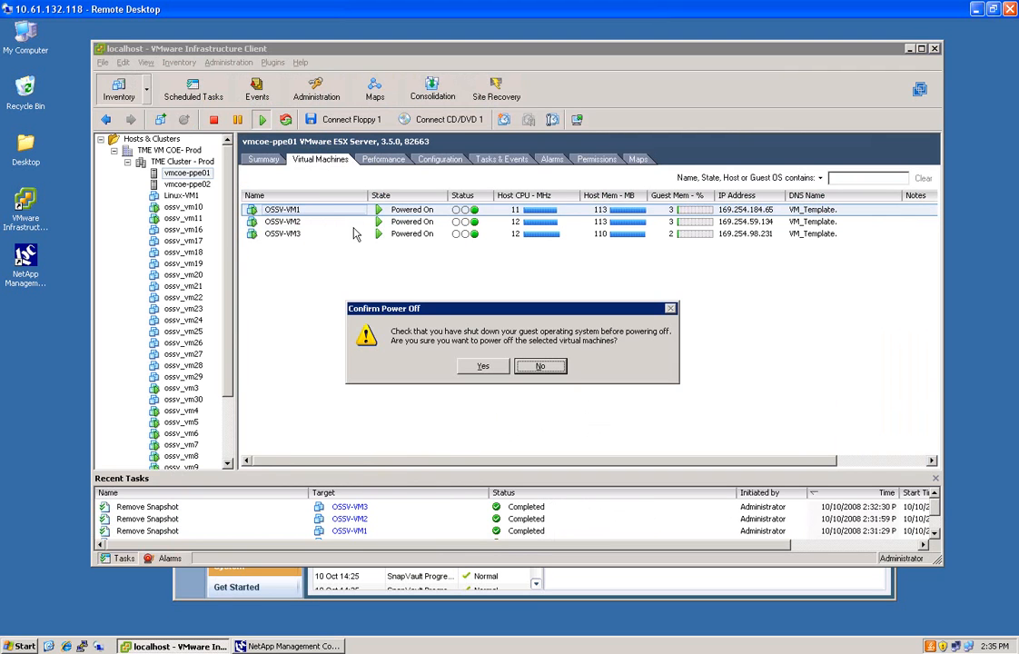
click(482, 367)
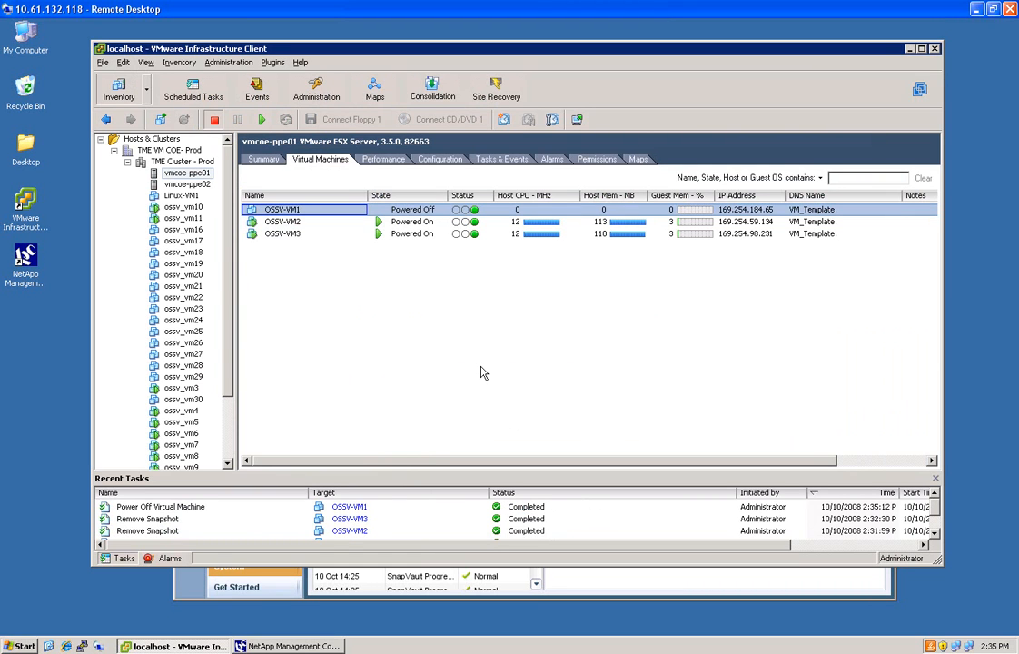
- Delete the powered-off OSSV-VM1 virtual machine from disk
right_click(323, 213)
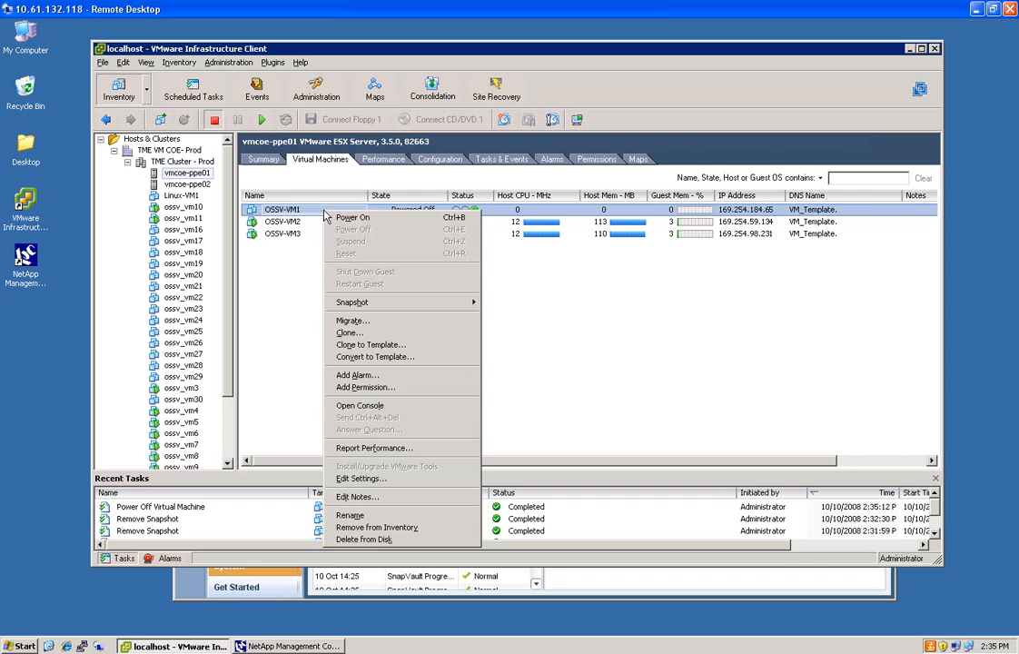
click(386, 539)
click(482, 367)
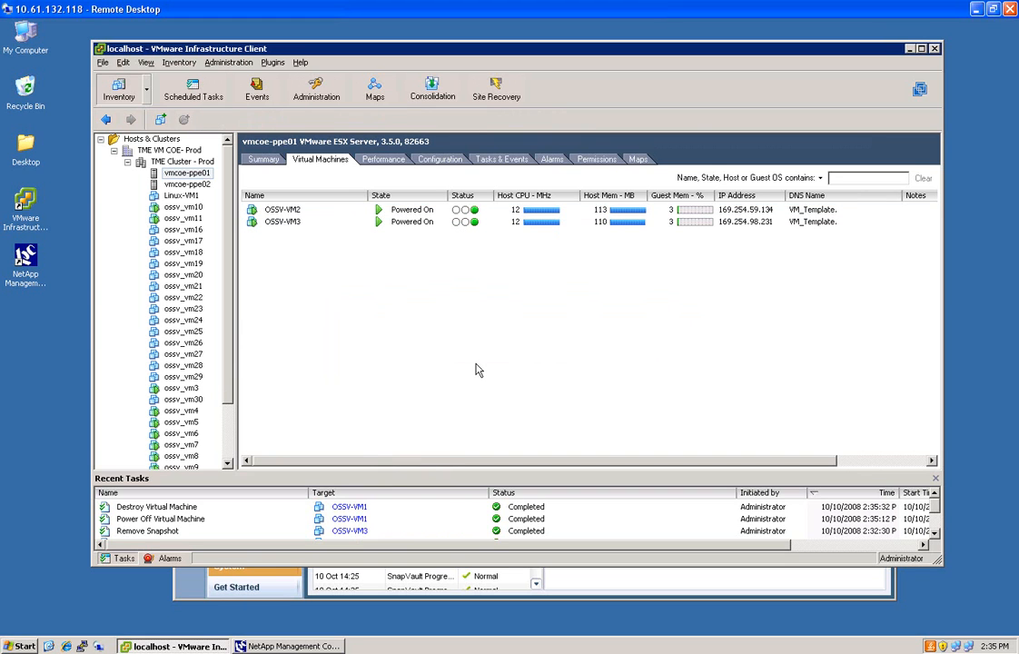
- In the NetApp Management Console, restore vmcoe-ppe01:OSSV-VM1 from OSSVtest's Fri Oct 10 14:24:32 EDT 2008 backup to its original location
click(184, 646)
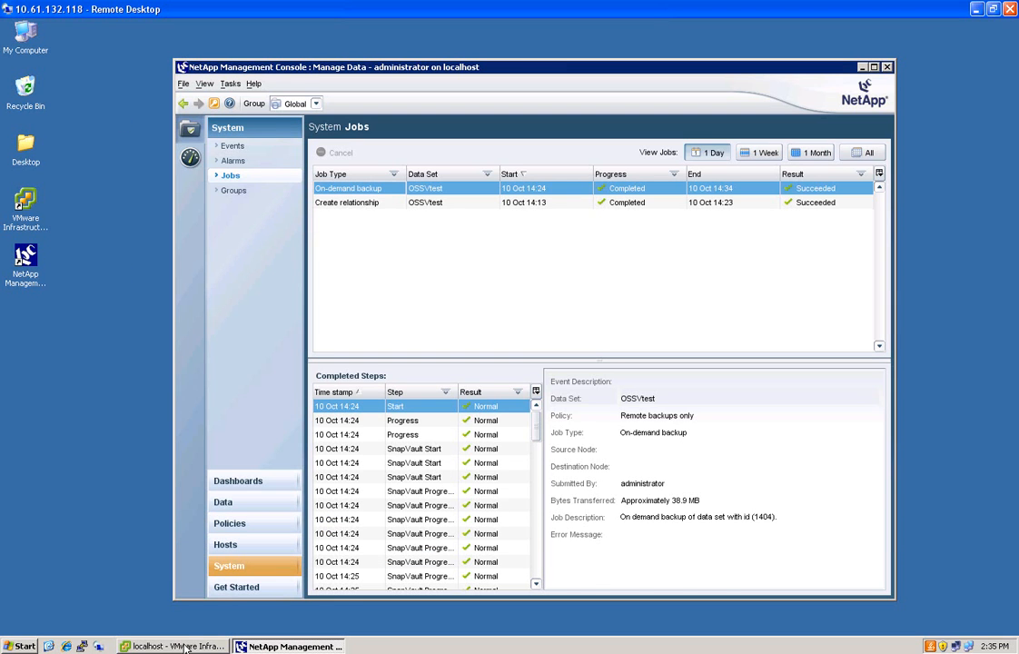
click(214, 505)
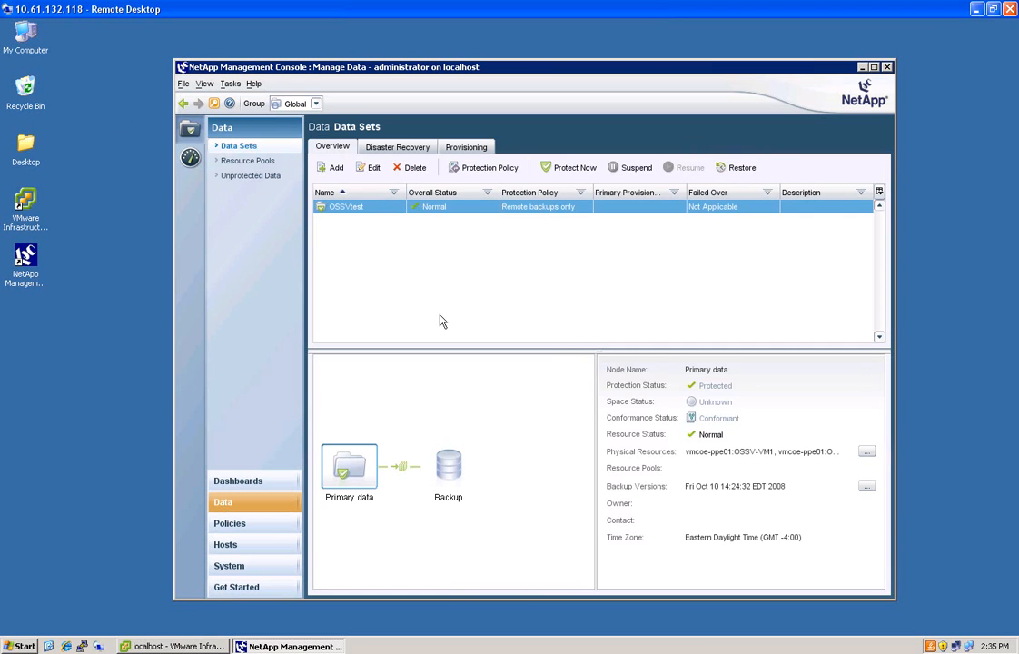
click(742, 168)
click(702, 498)
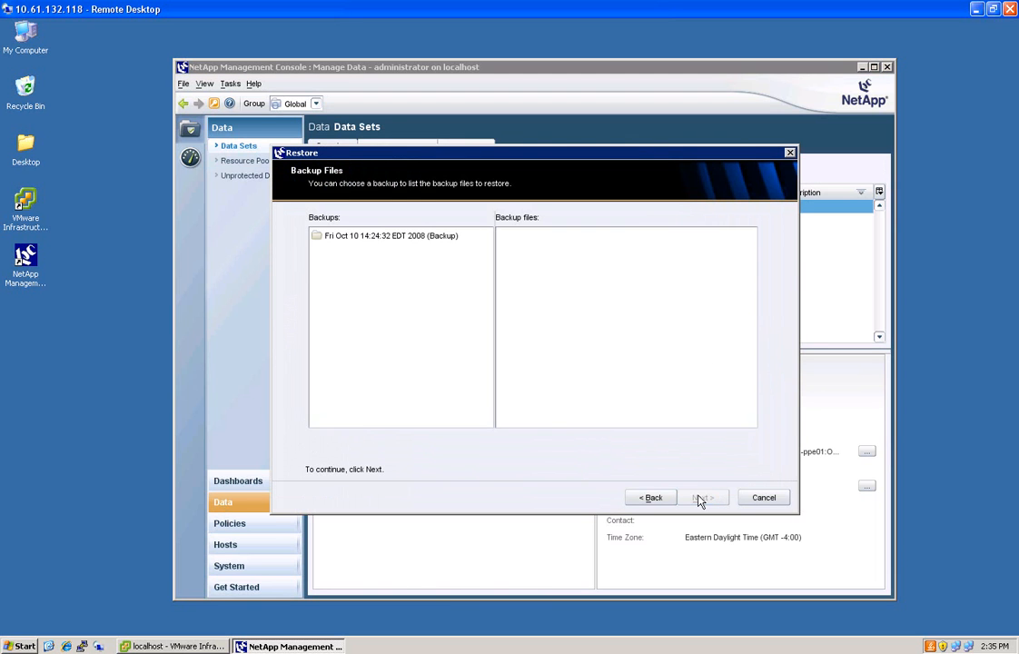
click(420, 235)
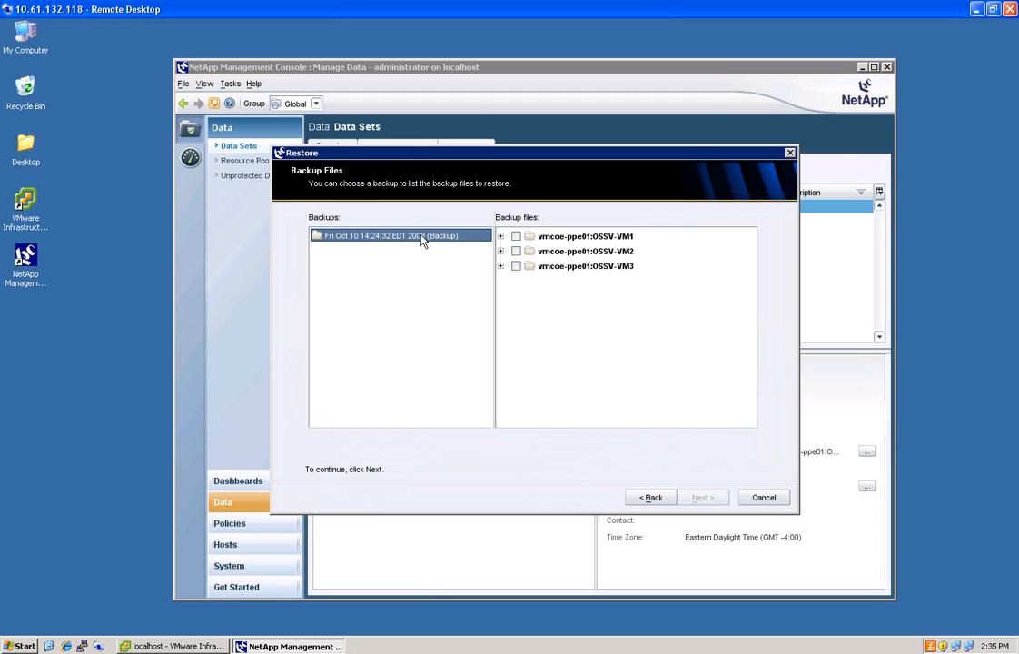
click(516, 236)
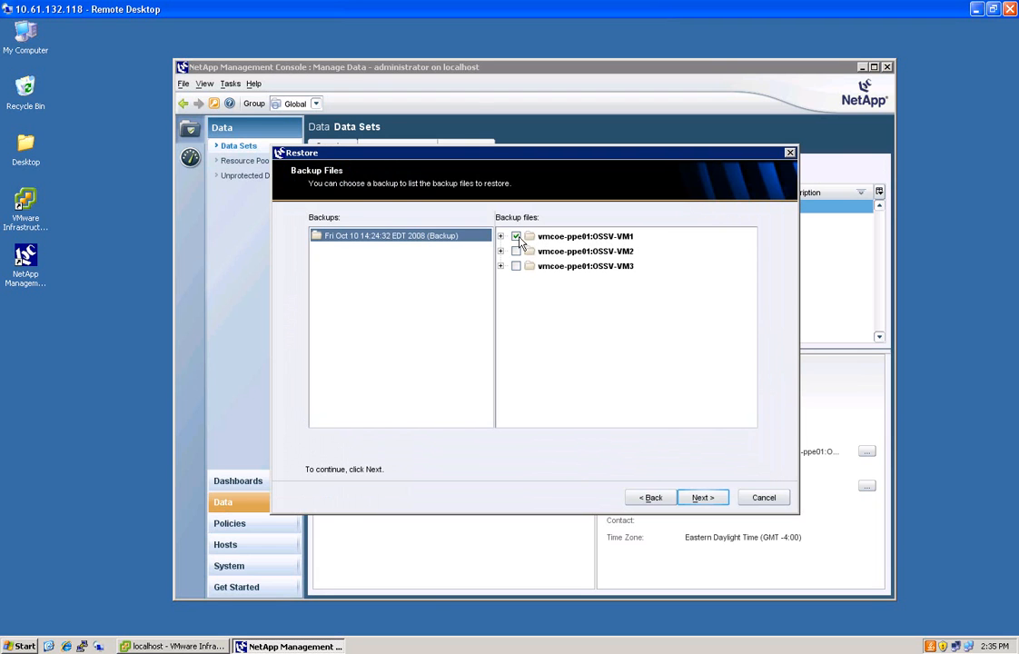
click(697, 499)
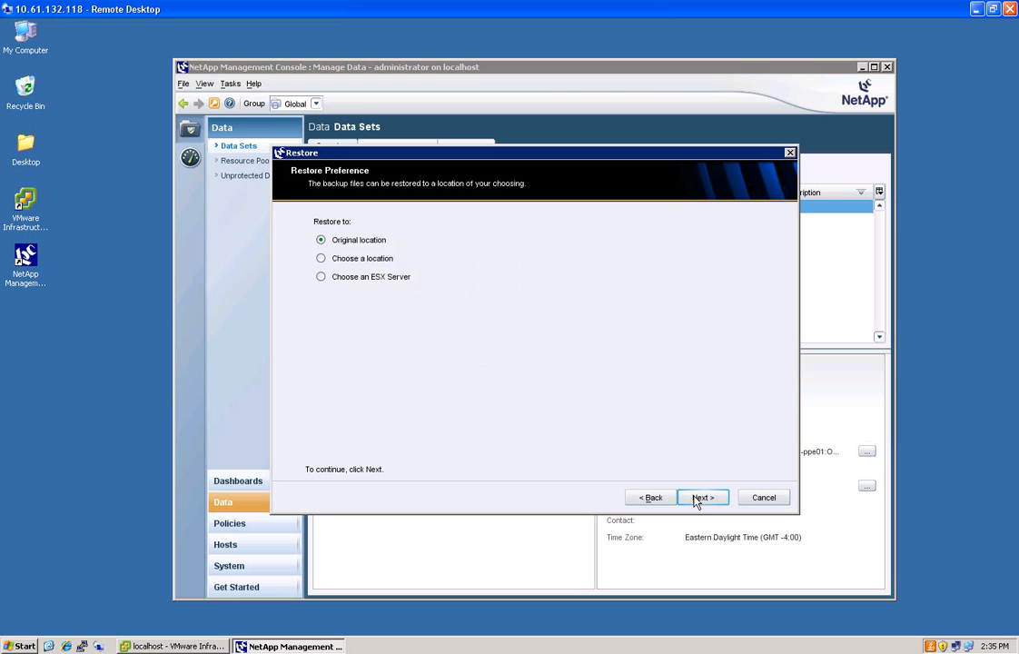
click(701, 498)
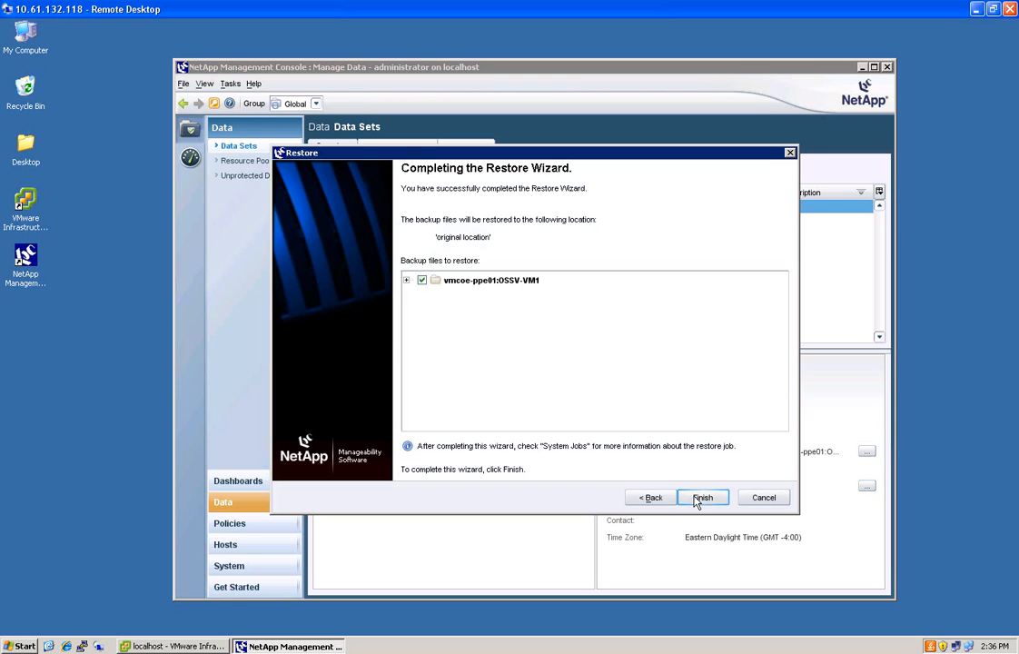
click(699, 497)
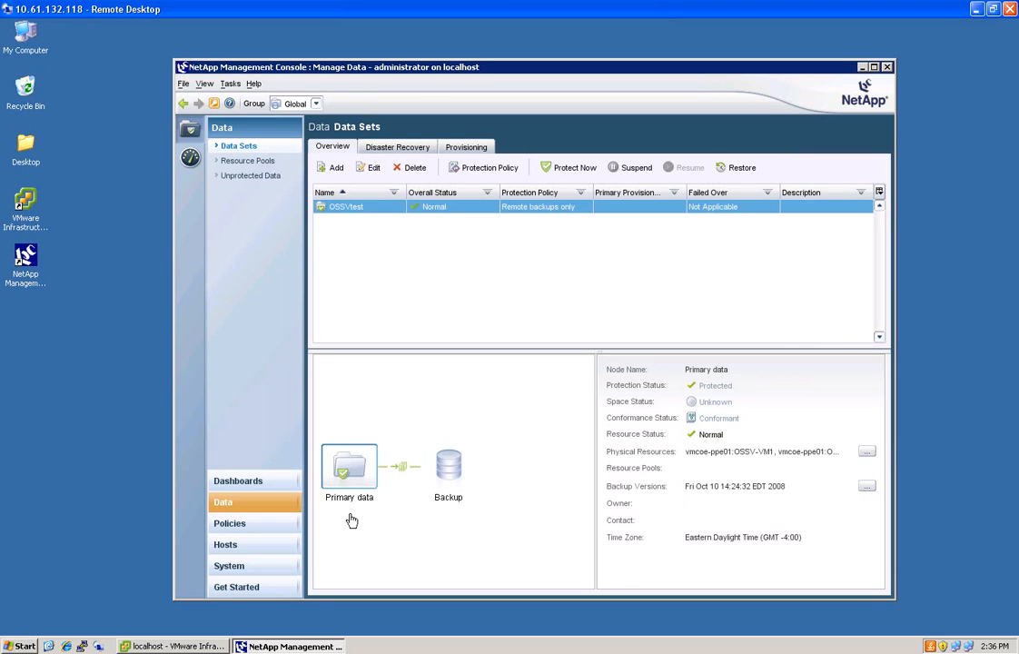
- Examine the OSSVtest restore job's details, and check OSSV-VM1's summary, console and entry under host vmcoe-ppe01 in the VMware Infrastructure Client
click(271, 570)
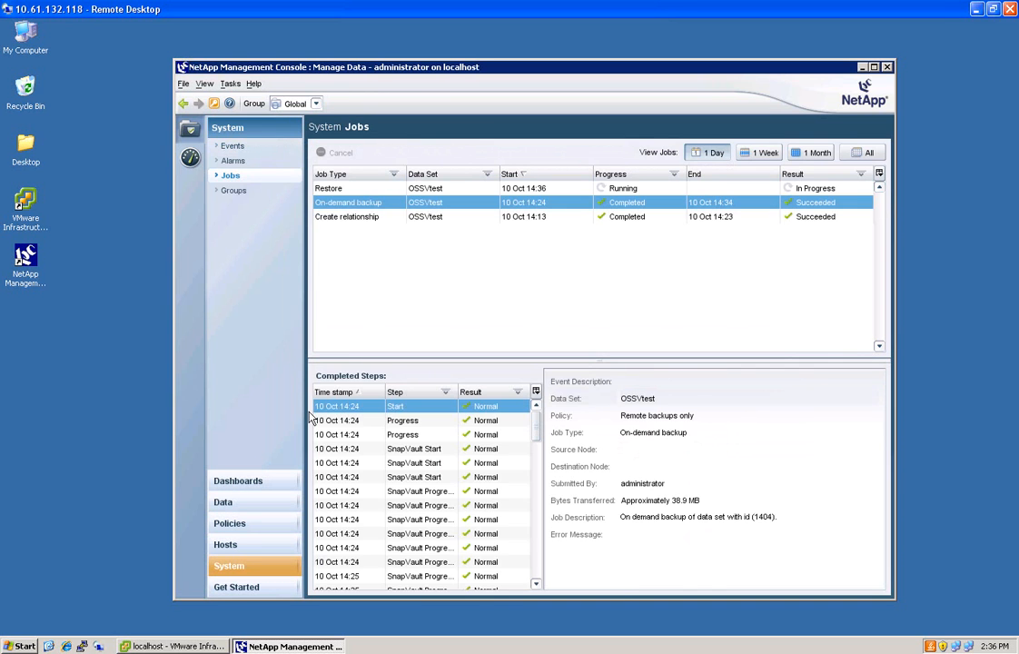
click(343, 190)
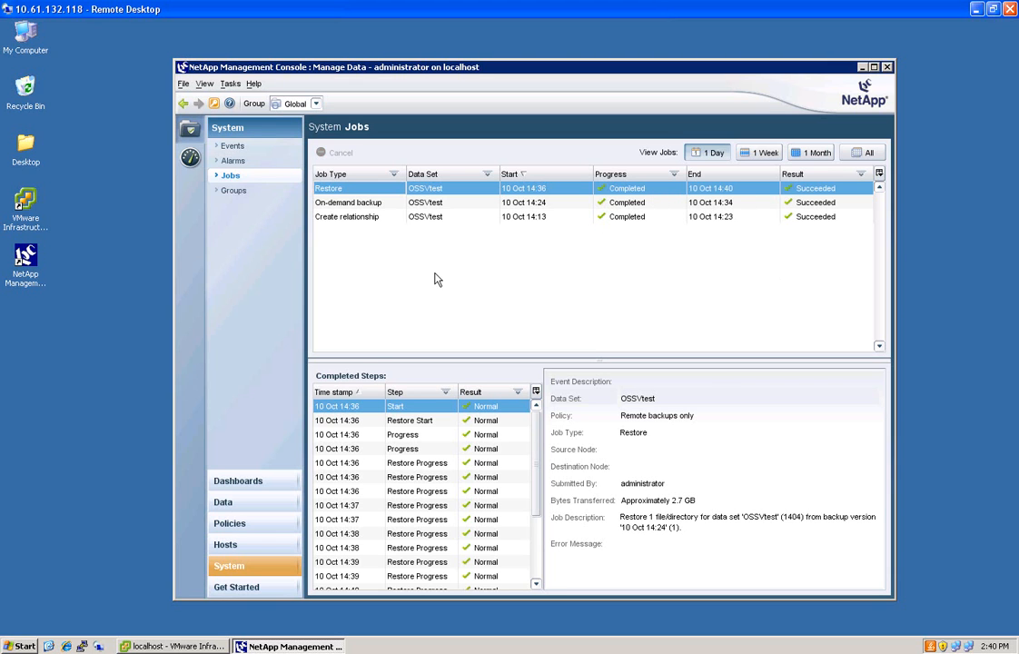
click(185, 645)
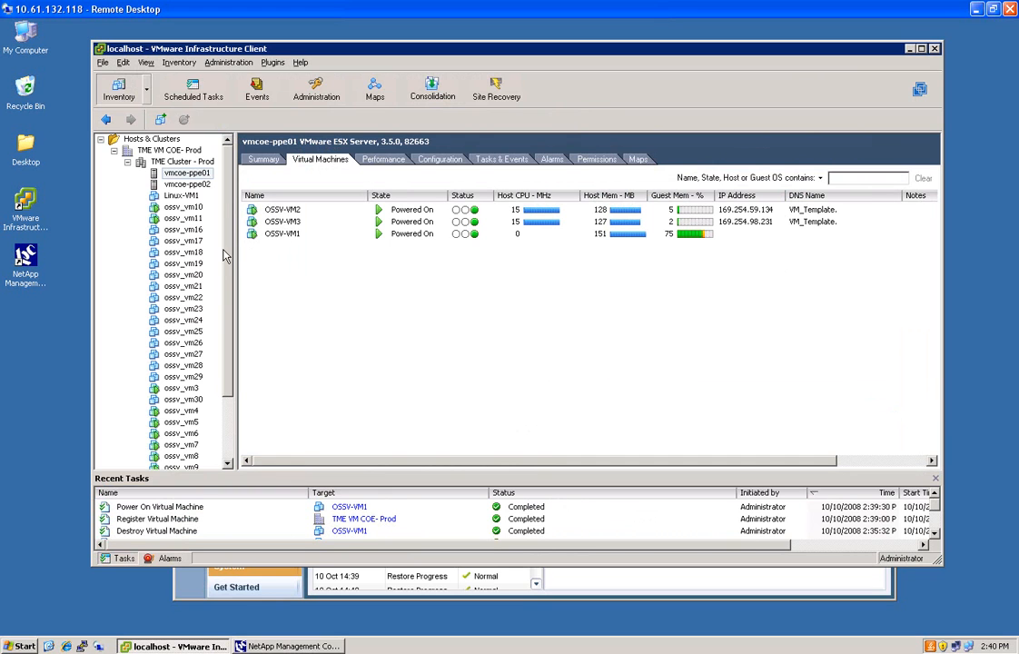
scroll(227, 364, down, 3)
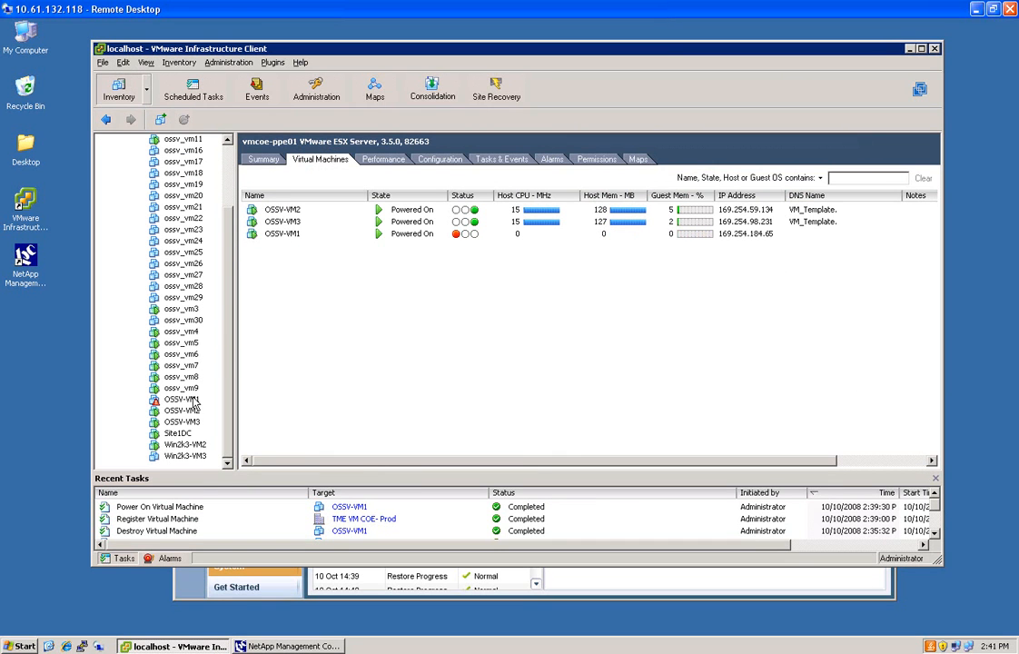
click(191, 400)
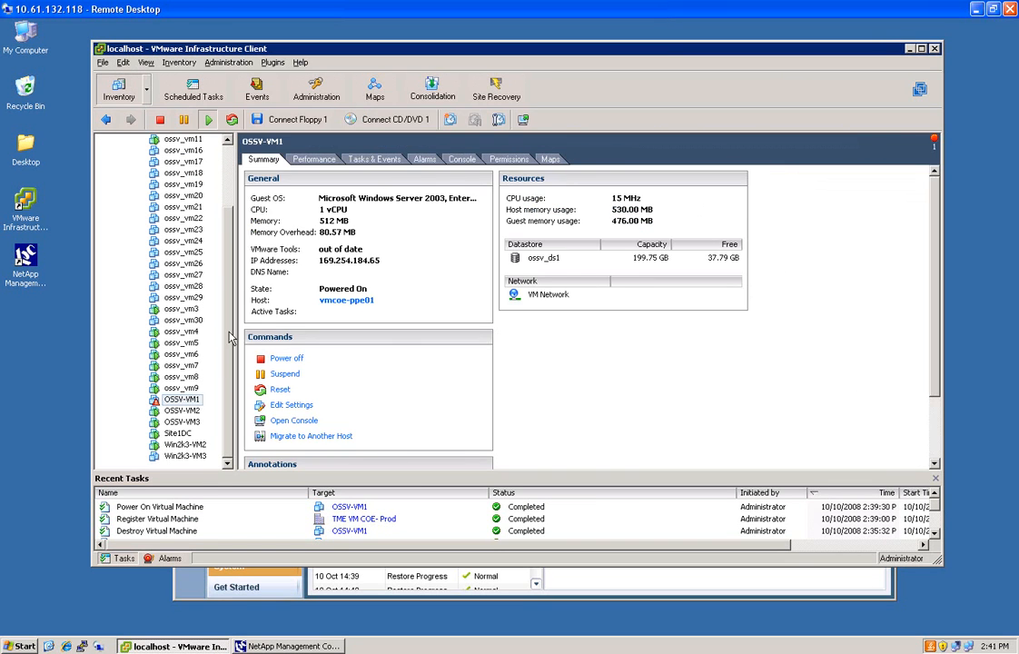
click(461, 159)
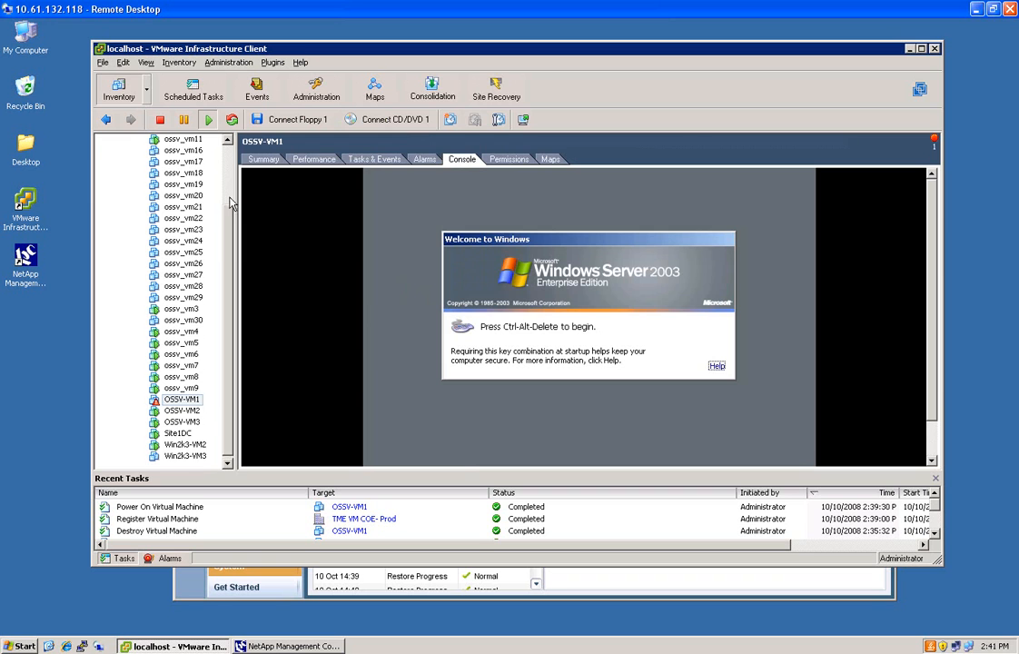
scroll(204, 205, up, 3)
click(193, 174)
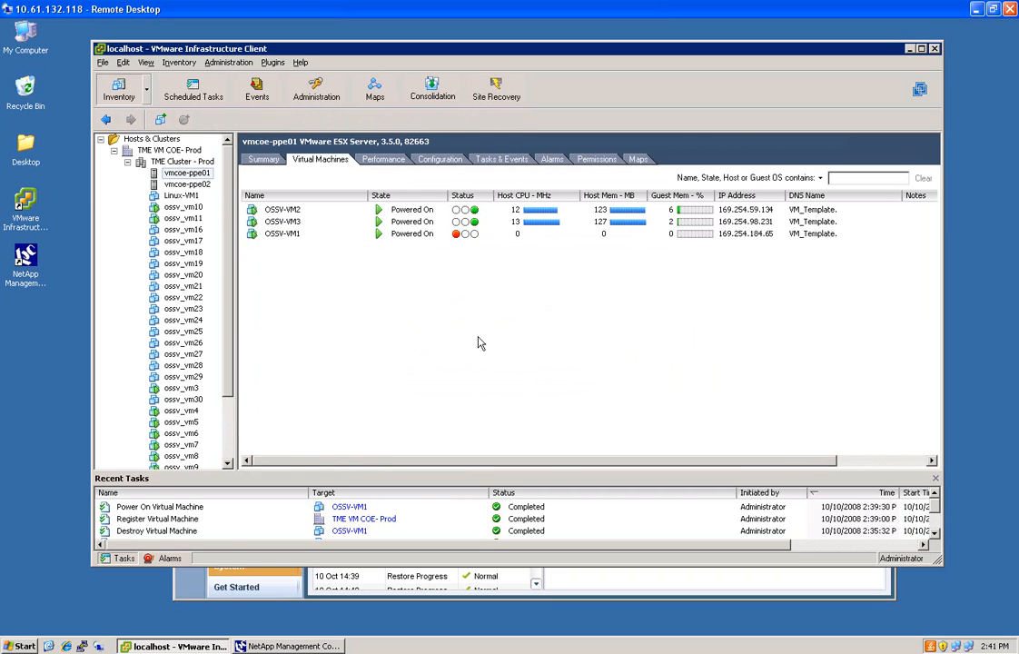
- Return to the NetApp Management Console and examine the Protection dashboard
click(179, 647)
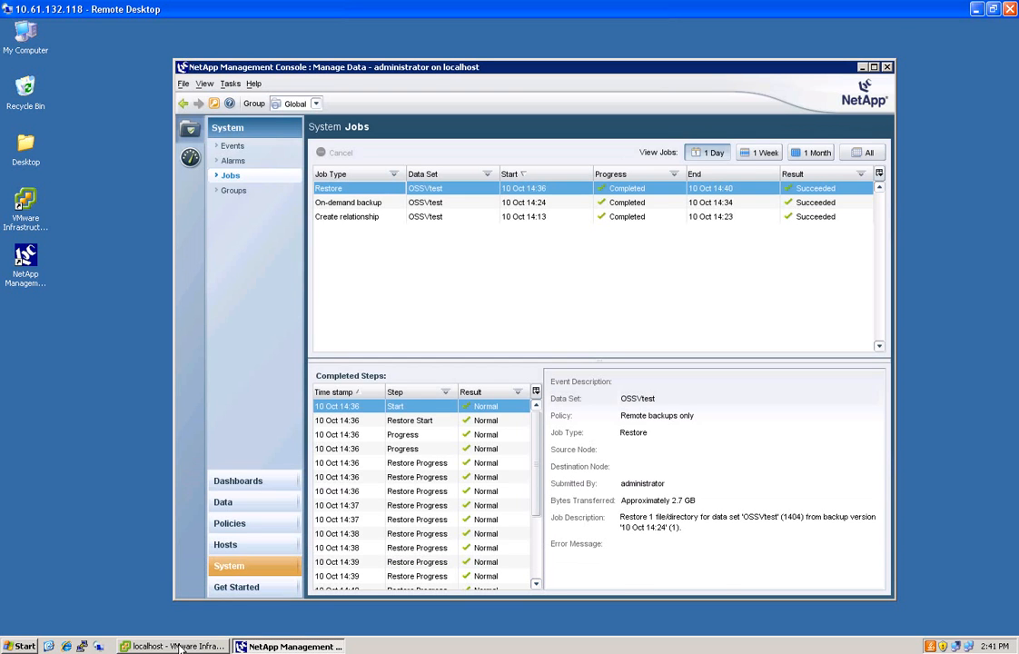
click(252, 485)
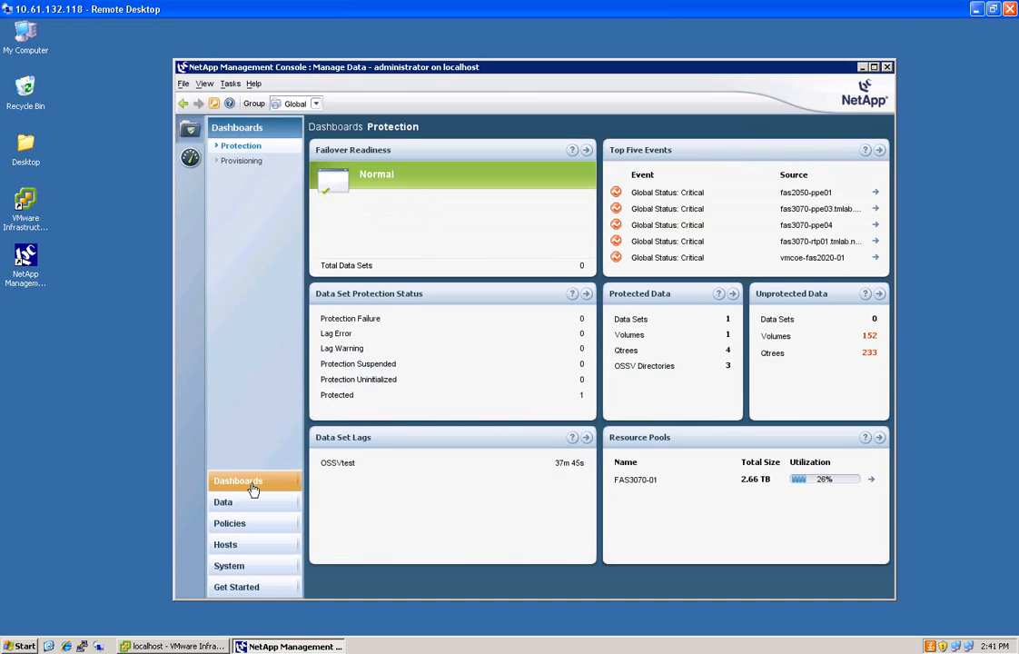